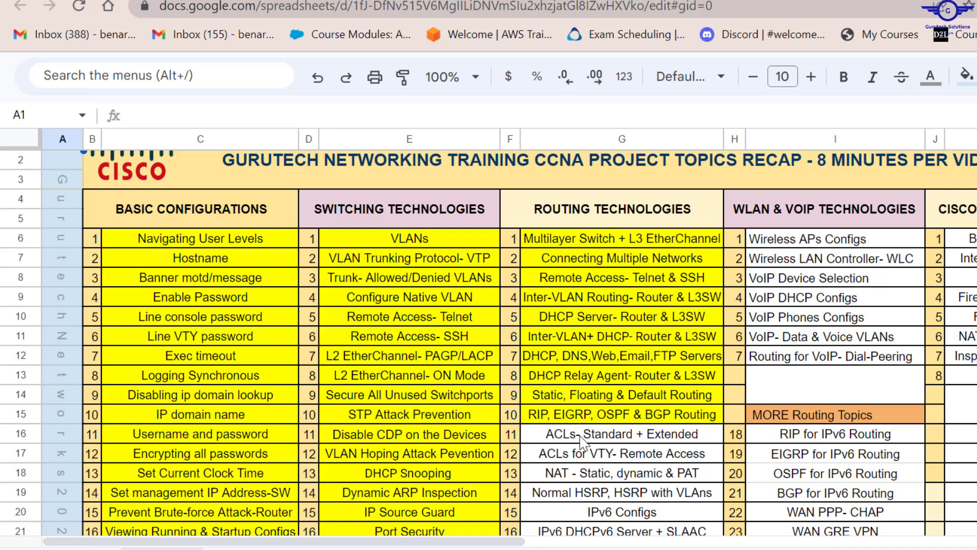
Examine the topology's IT and HR departments, the 10.10.10.0/24 server network and the 192.168.10.0/24 network label.
click(581, 439)
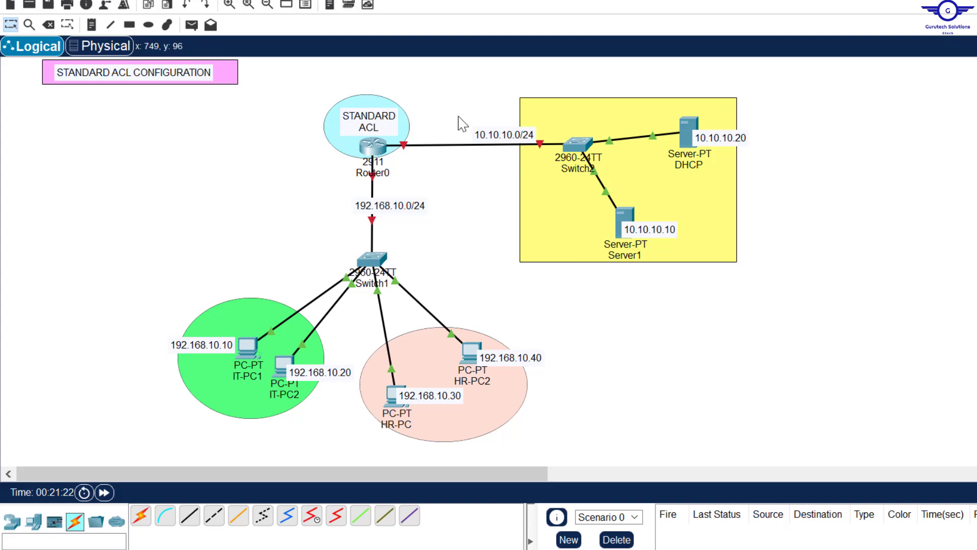
drag(170, 101, 814, 430)
click(927, 315)
drag(208, 227, 511, 464)
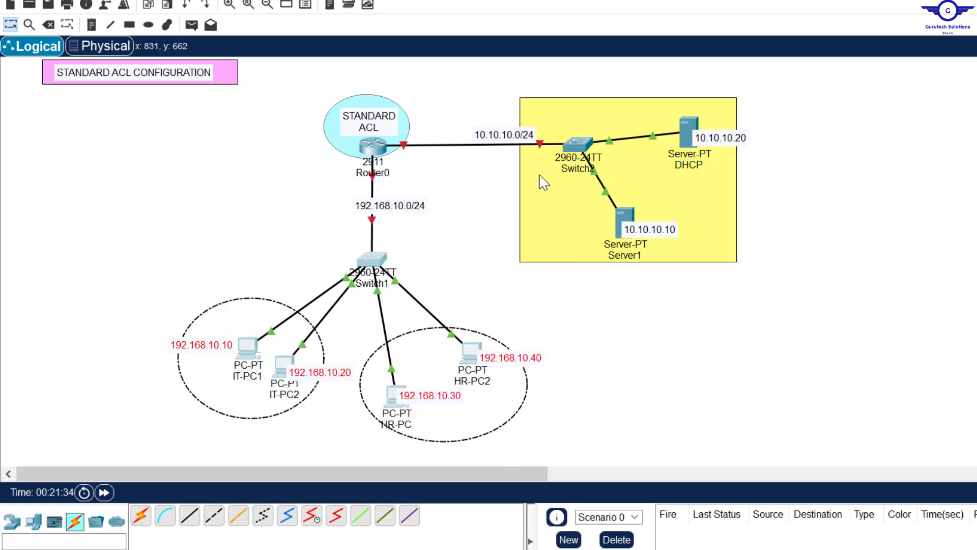
click(479, 105)
drag(477, 99, 808, 281)
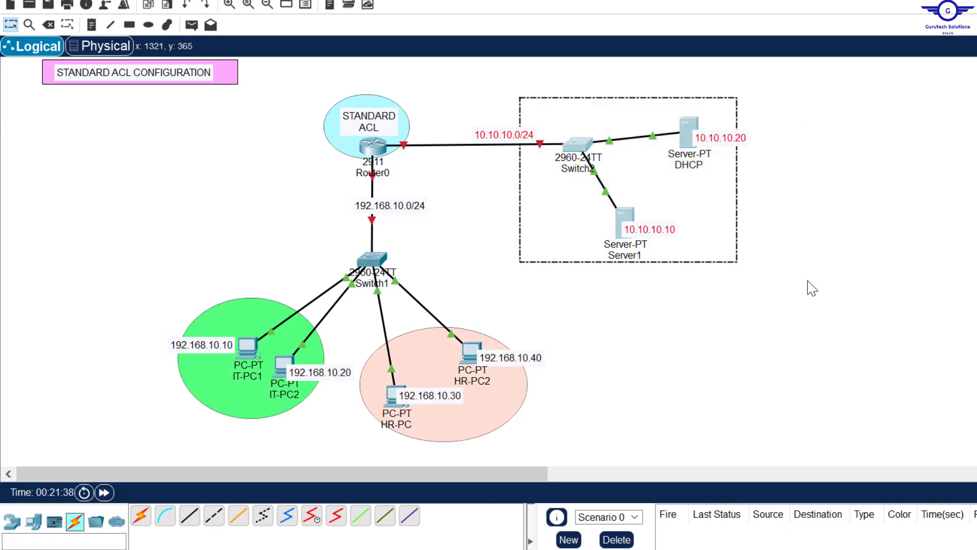
click(897, 178)
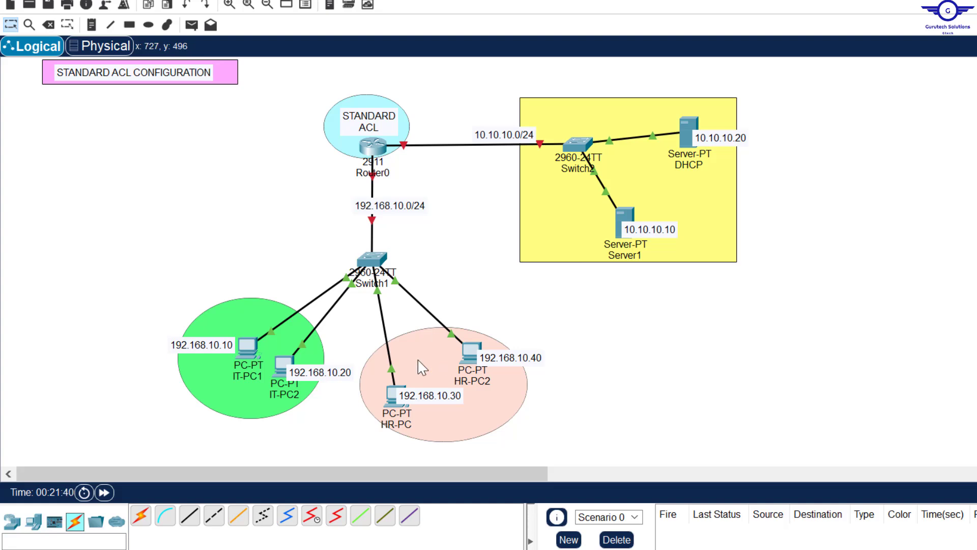
mouse_move(387, 209)
mouse_down()
mouse_move(374, 208)
mouse_move(400, 211)
mouse_up()
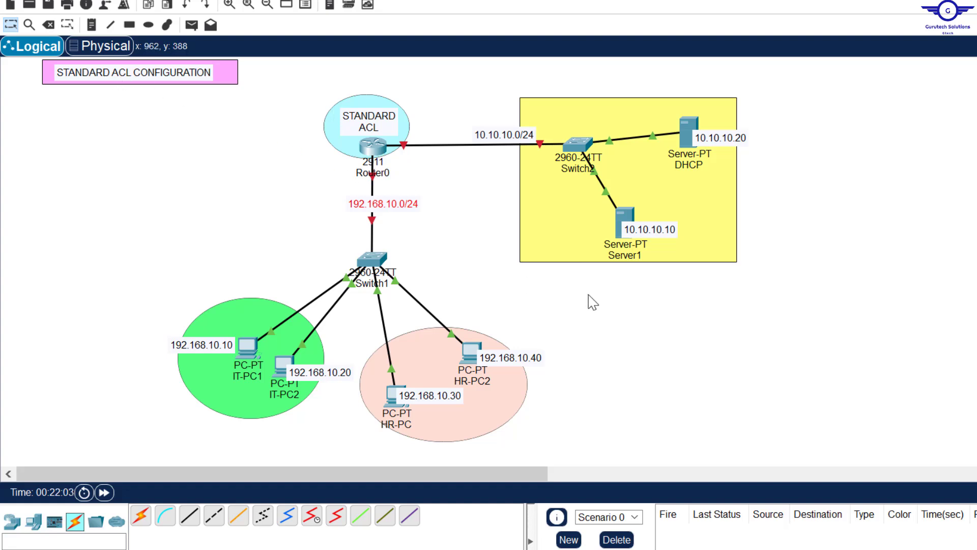
Switch to config-guide.txt in Notepad and review its first two tasks, covering the topology drawing and IP addressing.
key(alt+Tab)
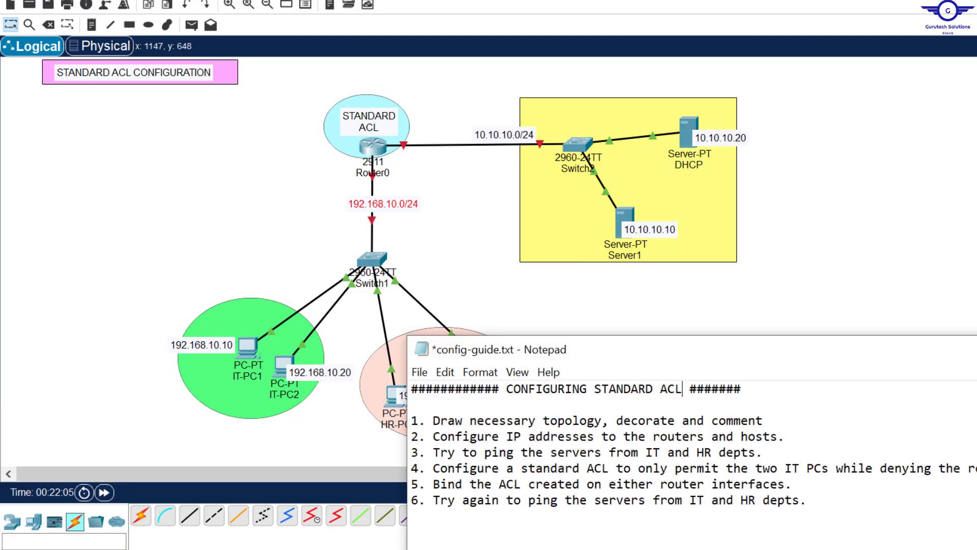
drag(553, 306, 529, 147)
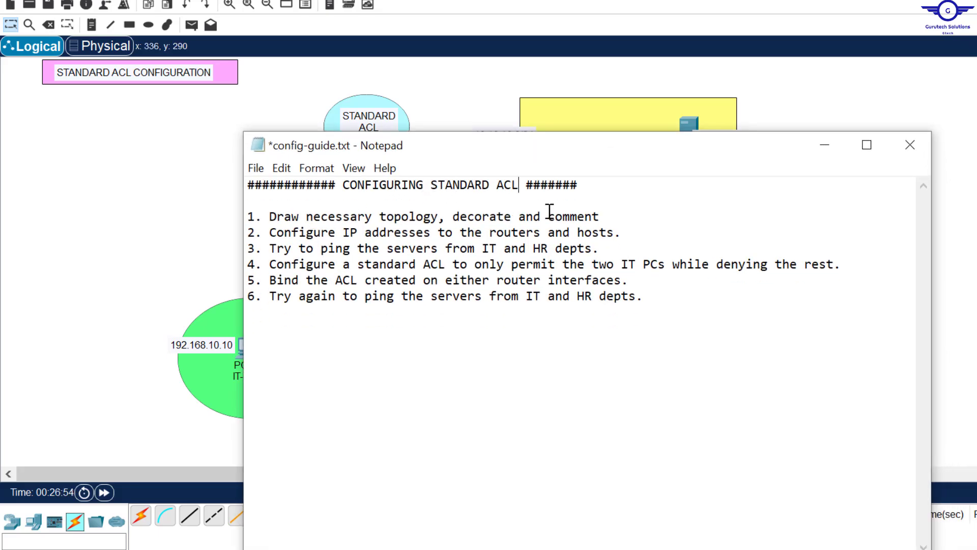
drag(609, 221, 276, 220)
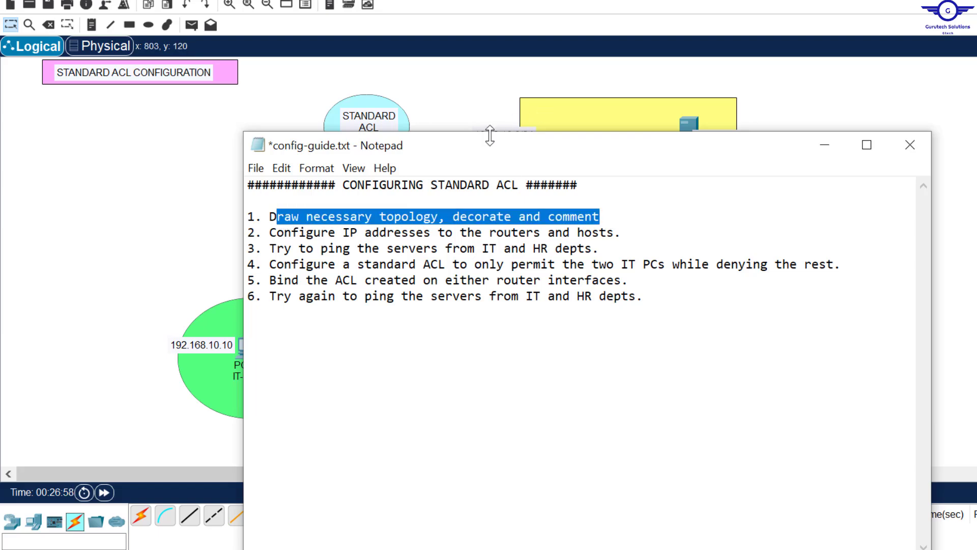
drag(494, 153, 712, 247)
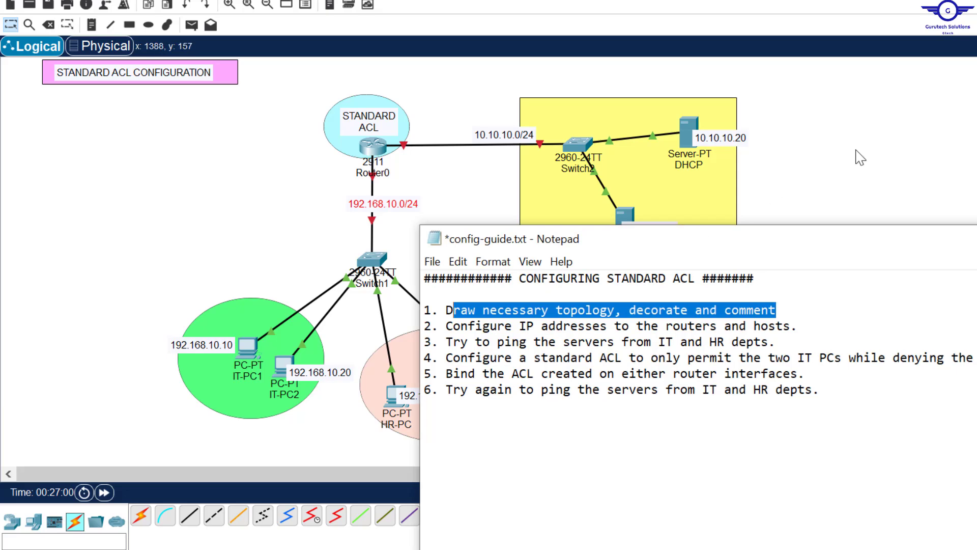
click(862, 157)
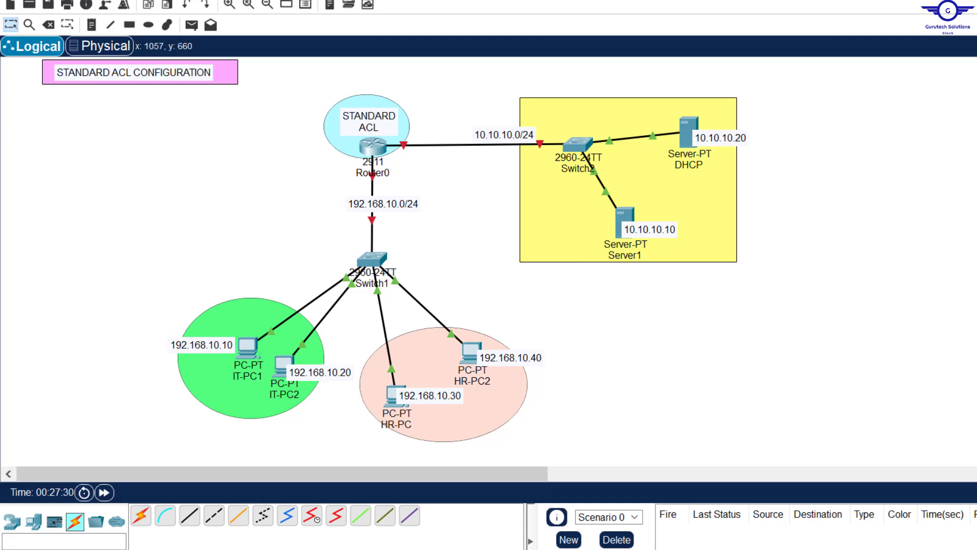
key(alt+Tab)
drag(801, 330, 458, 333)
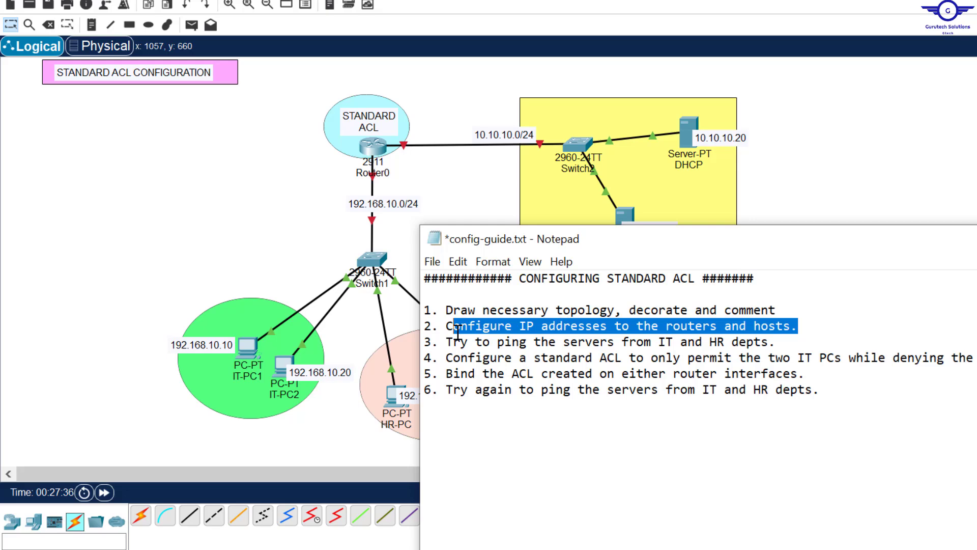
click(432, 189)
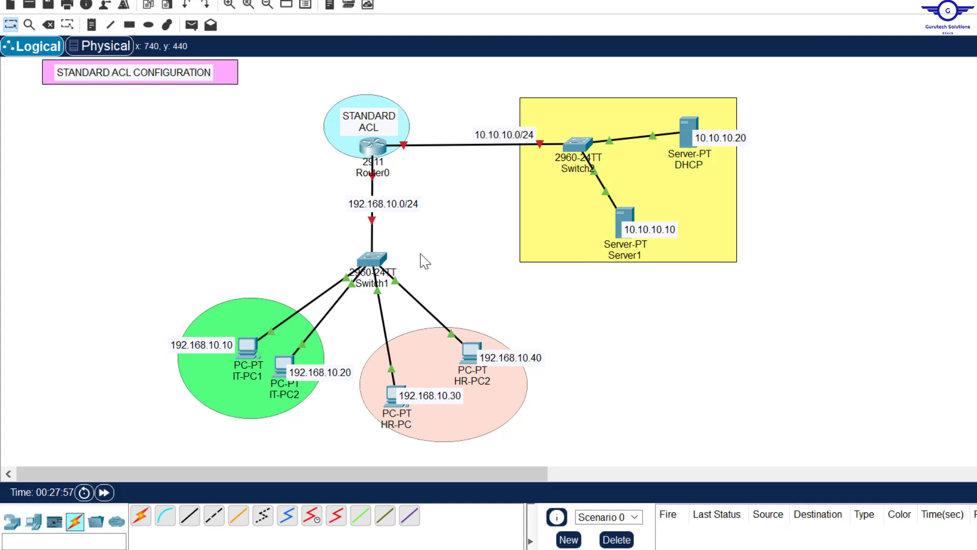
Check which Router0 ports connect to the 192.168.10.0/24 and 10.10.10.0/24 networks.
drag(407, 210, 396, 205)
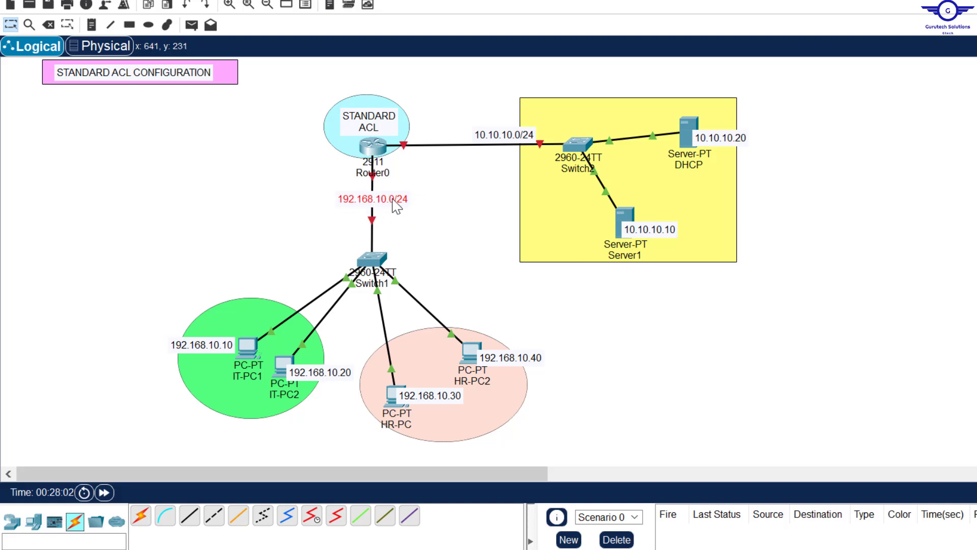
drag(347, 315, 532, 448)
click(439, 237)
mouse_move(372, 178)
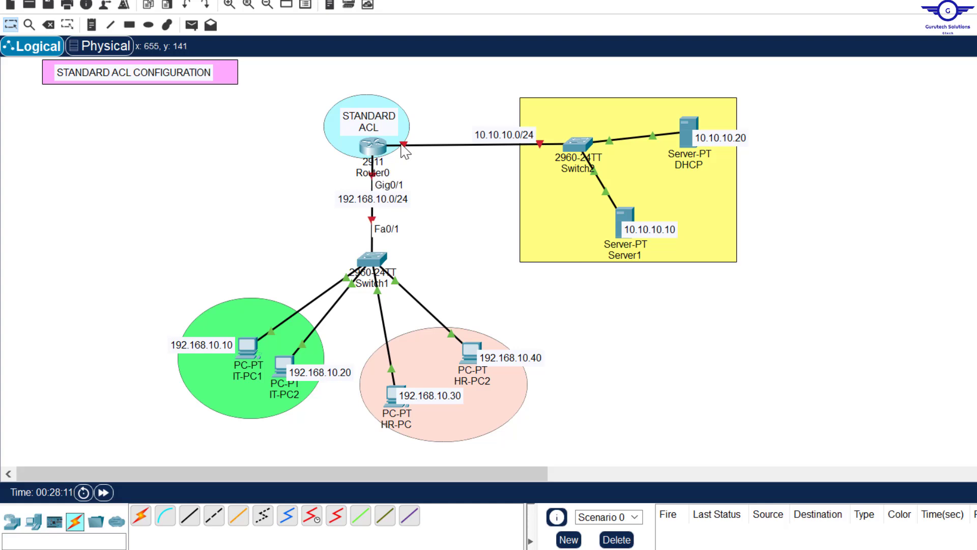
mouse_move(402, 144)
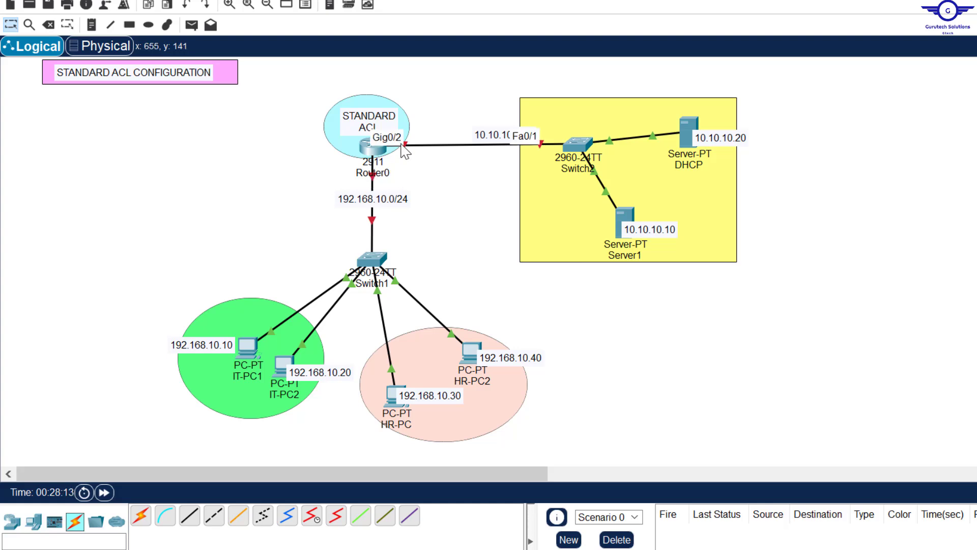
Enable the GigabitEthernet0/1 interface on Router0 and open its IPv4 address for editing.
click(376, 159)
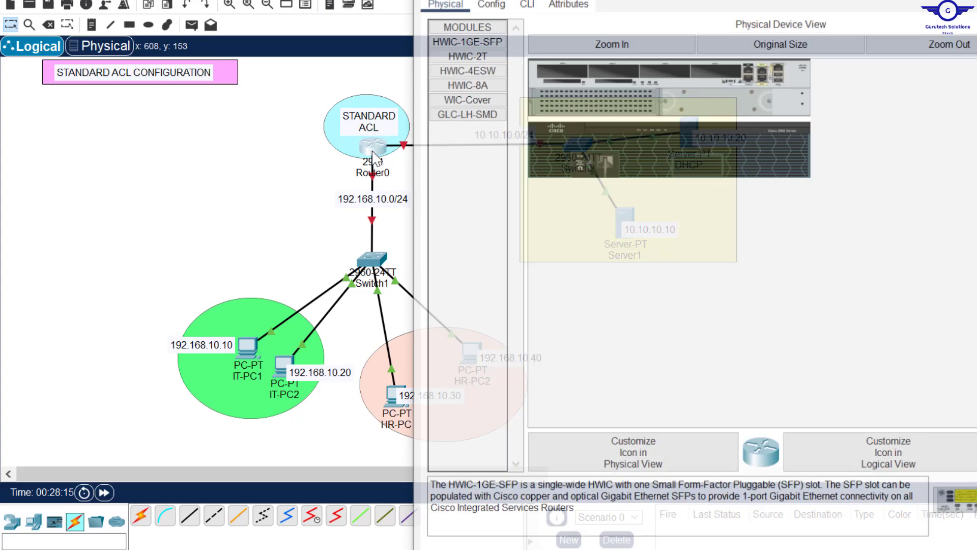
click(490, 7)
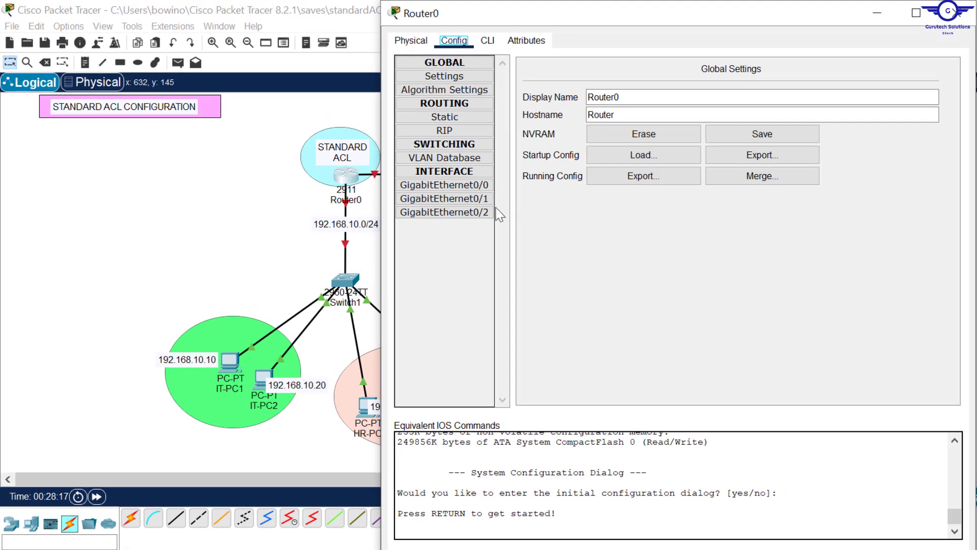
click(486, 197)
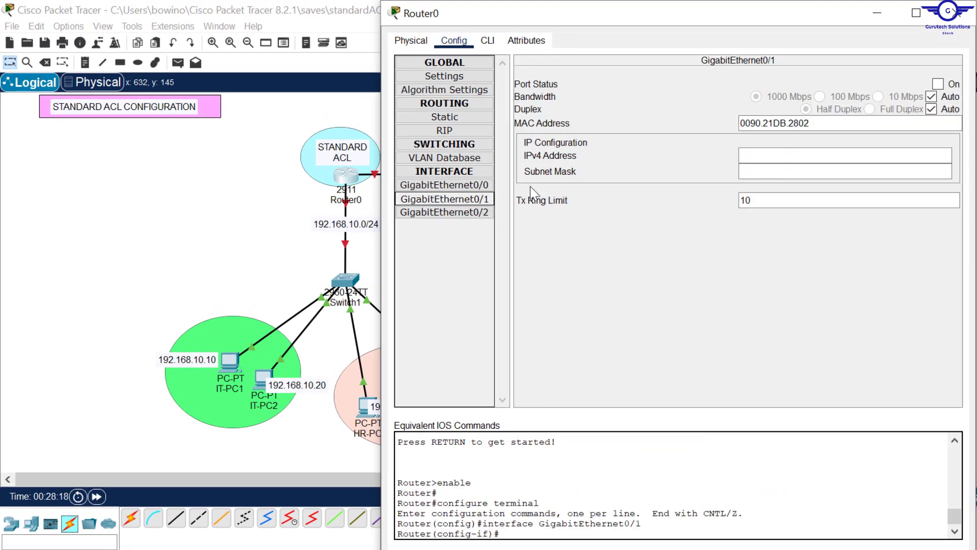
click(938, 84)
click(777, 160)
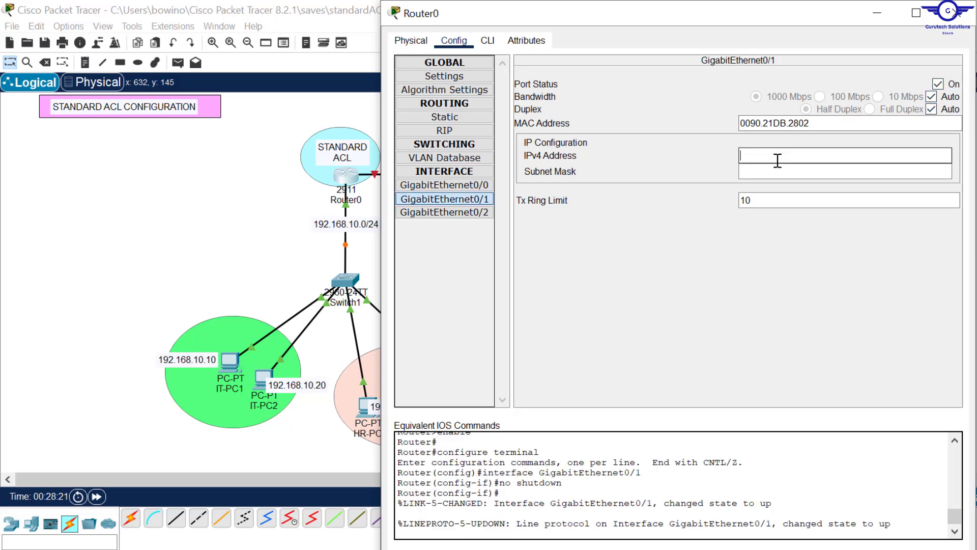
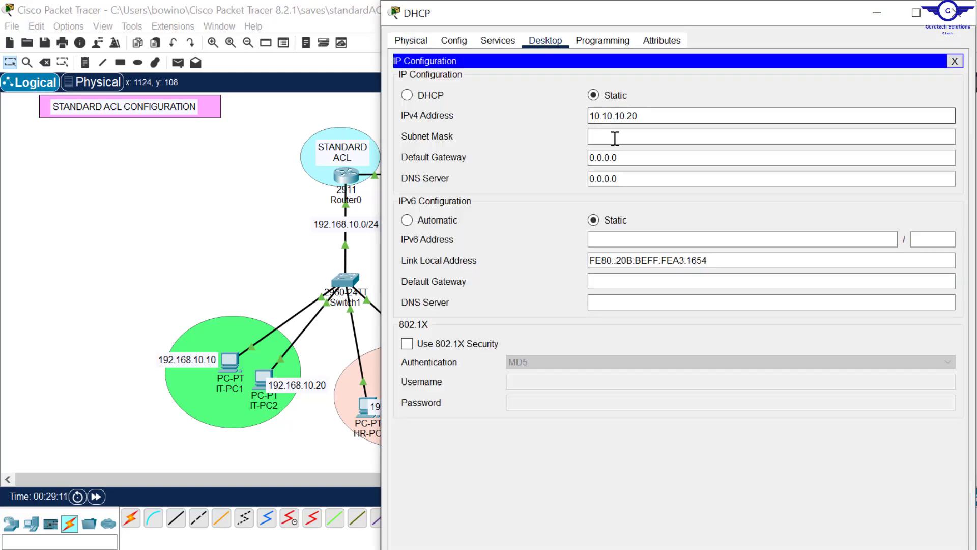
Continue the static IP setup from the DHCP server's subnet mask through IT-PC1's IP configuration, and close HR-PC2's finished configuration.
key(Tab)
key(Tab)
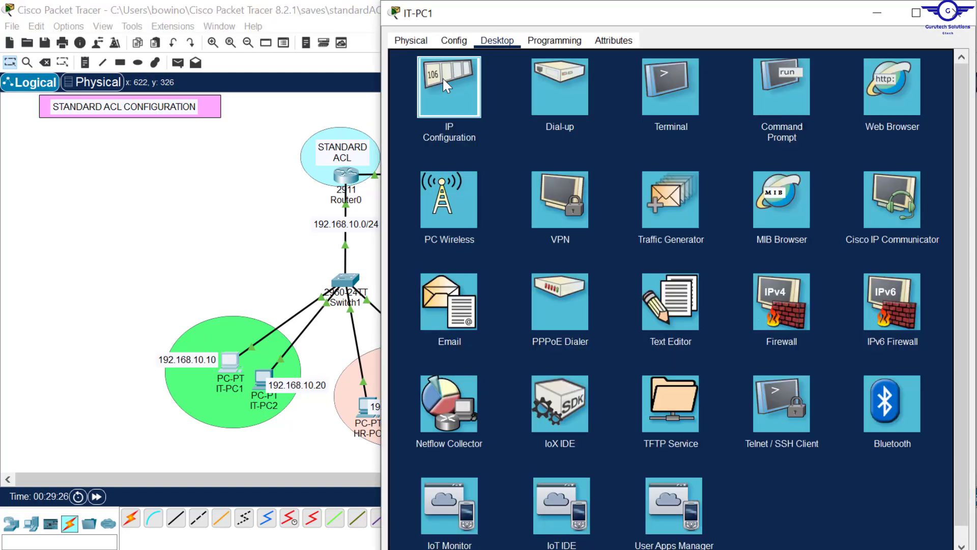
click(442, 82)
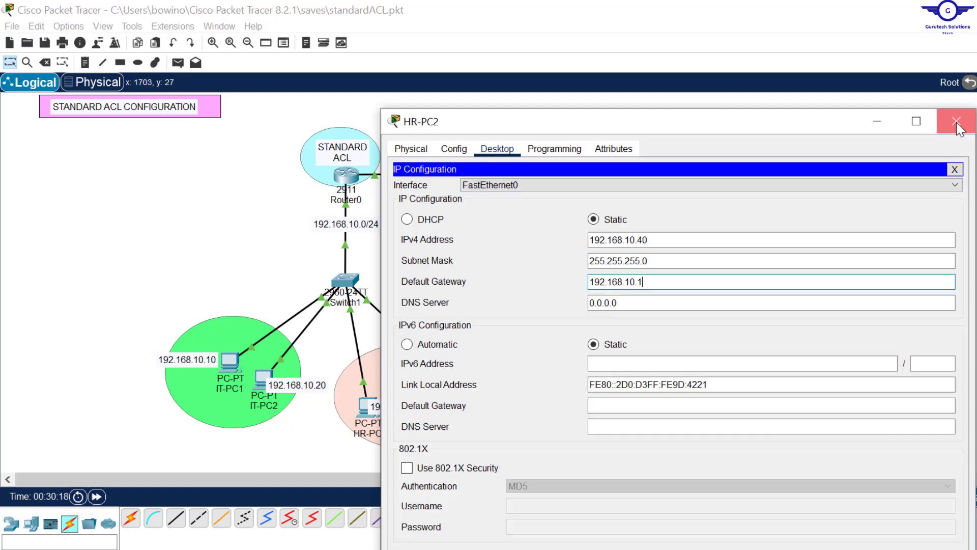
click(958, 122)
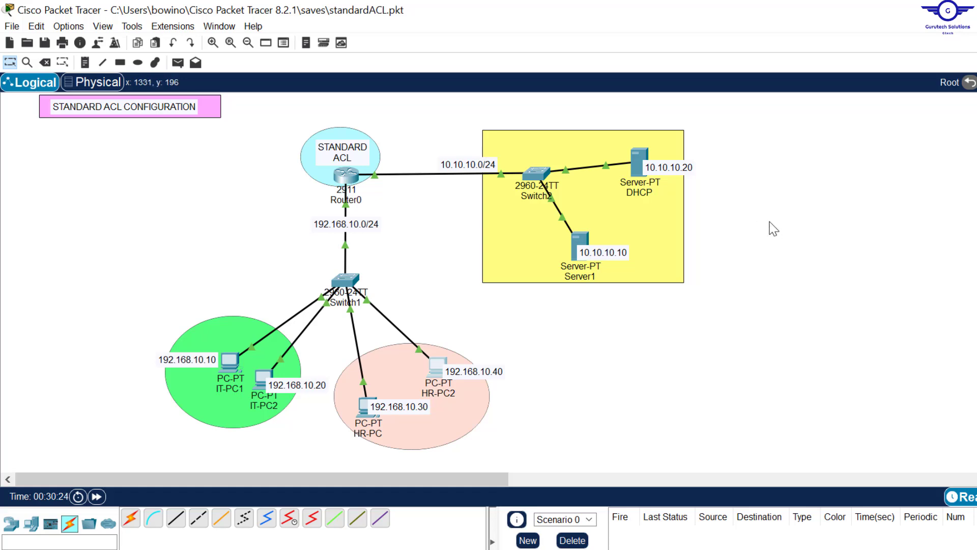
Test connectivity from IT-PC1 by pinging the DHCP server at 10.10.10.20 from its Command Prompt, and close the PC's window.
key(alt+Tab)
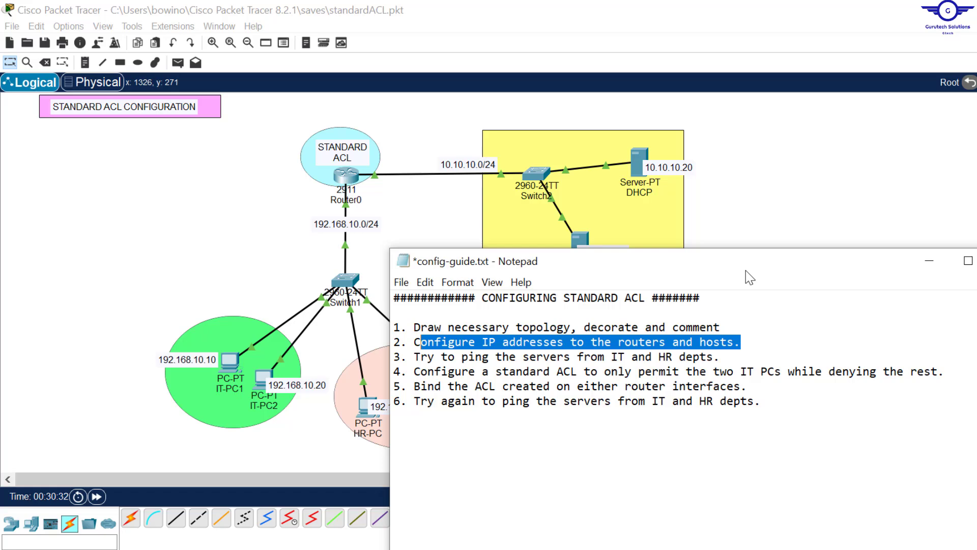
click(233, 364)
click(233, 365)
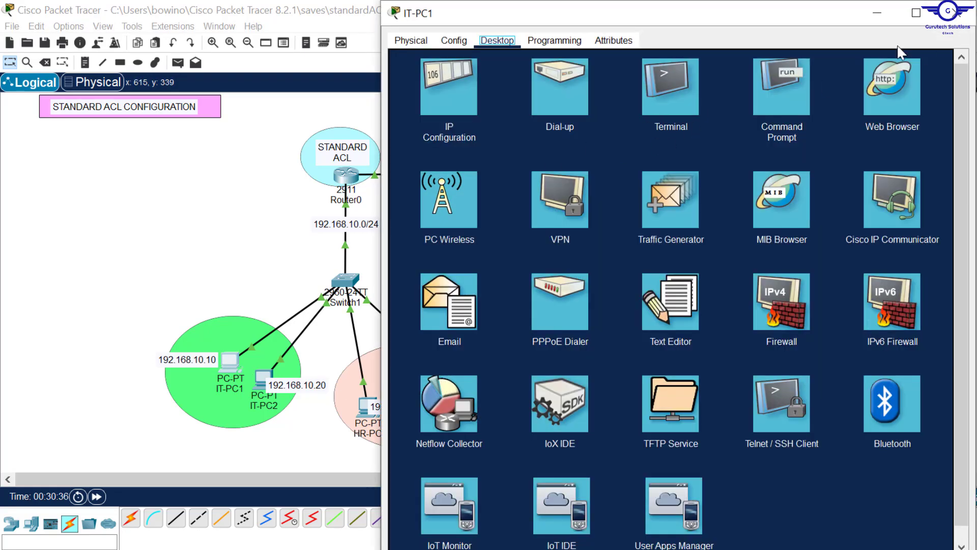
click(797, 92)
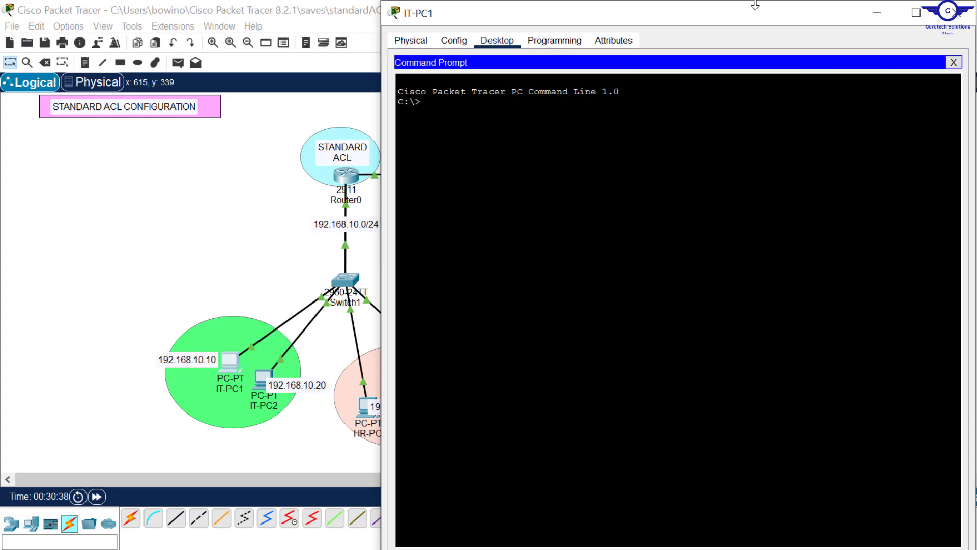
drag(738, 11, 697, 134)
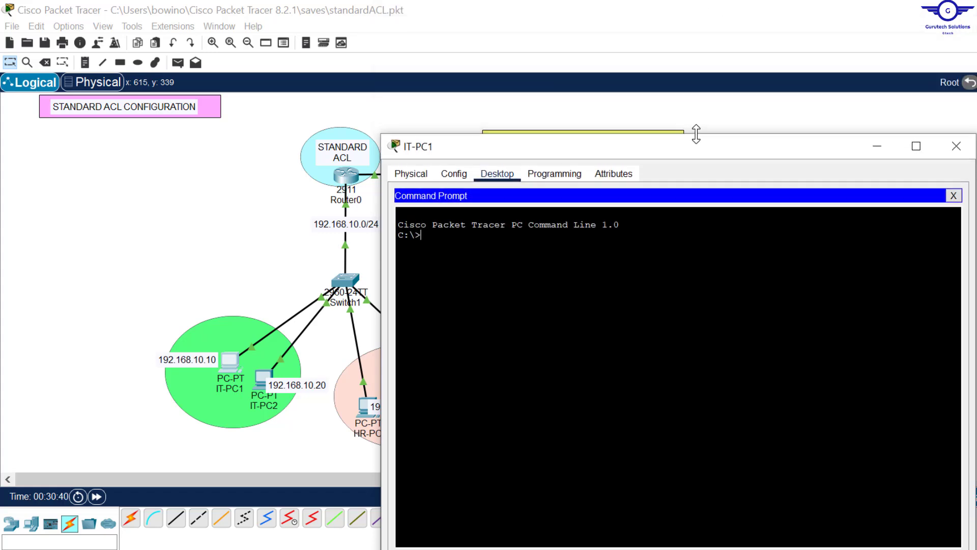
drag(973, 250, 782, 254)
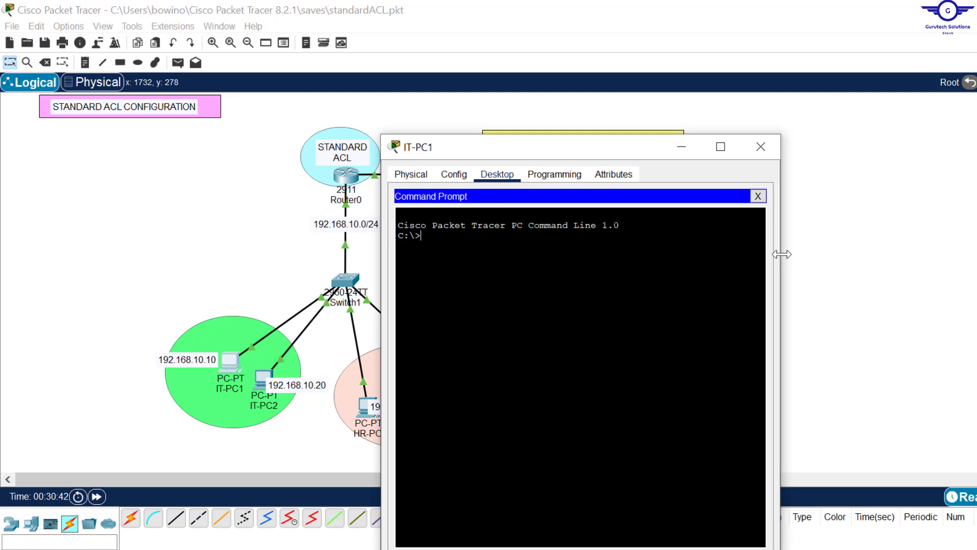
drag(591, 141, 498, 163)
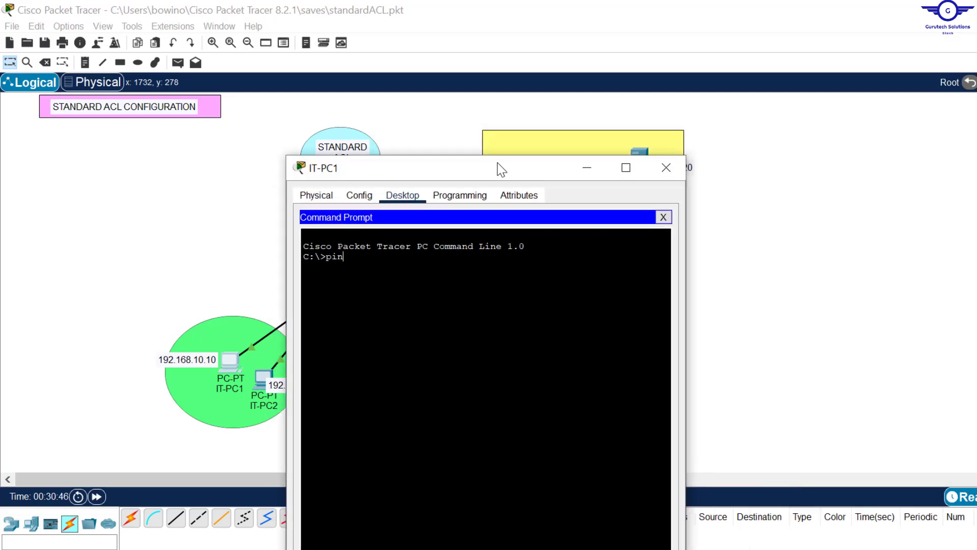
text(g 10.10.10.20)
key(Return)
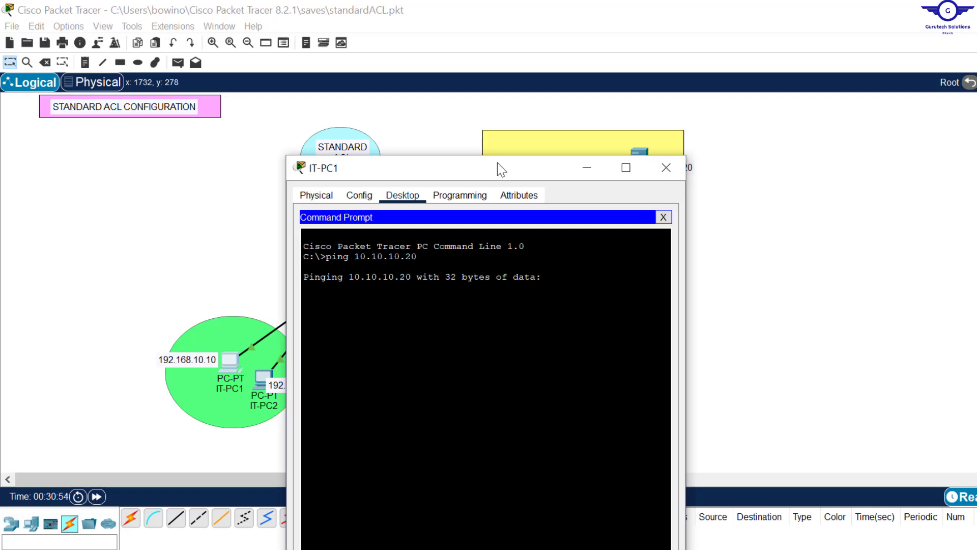
drag(502, 174, 670, 170)
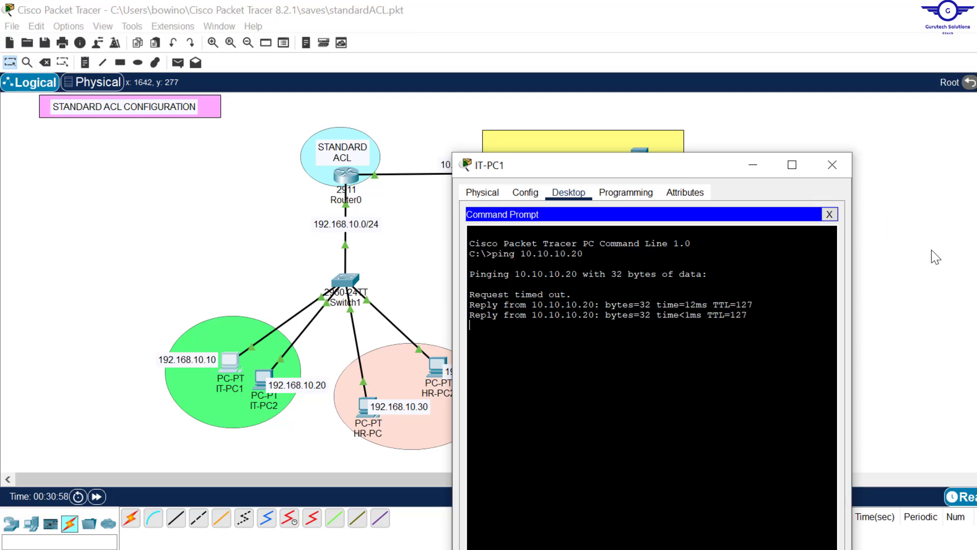
key(alt+F4)
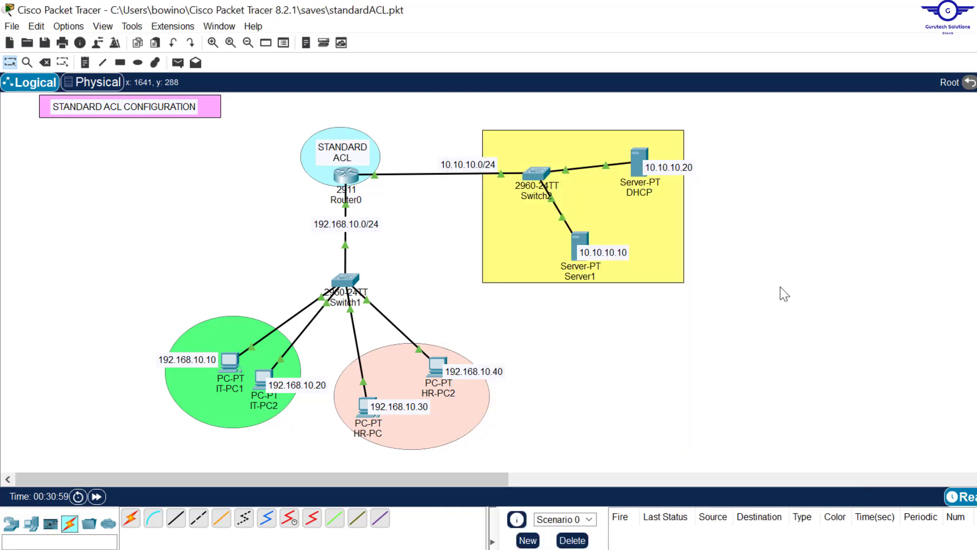
Test connectivity from HR-PC2 by pinging Server1 at 10.10.10.10 from its Command Prompt, and put the PC's window away.
click(437, 365)
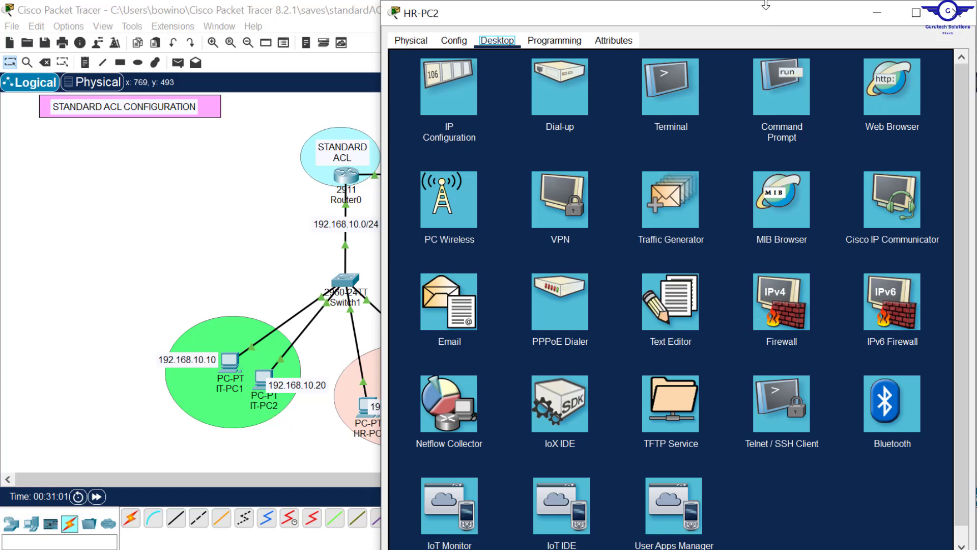
drag(785, 18, 786, 94)
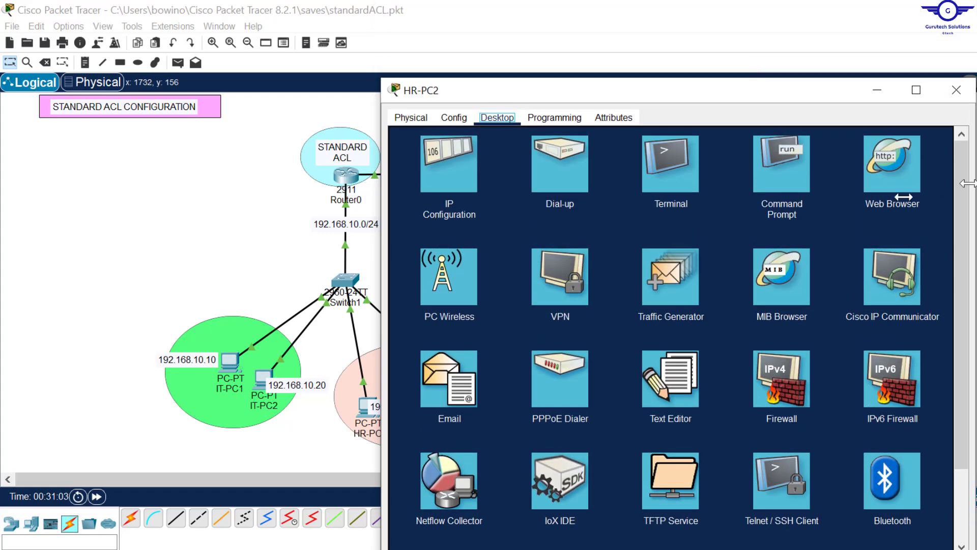
drag(974, 180, 876, 184)
click(719, 168)
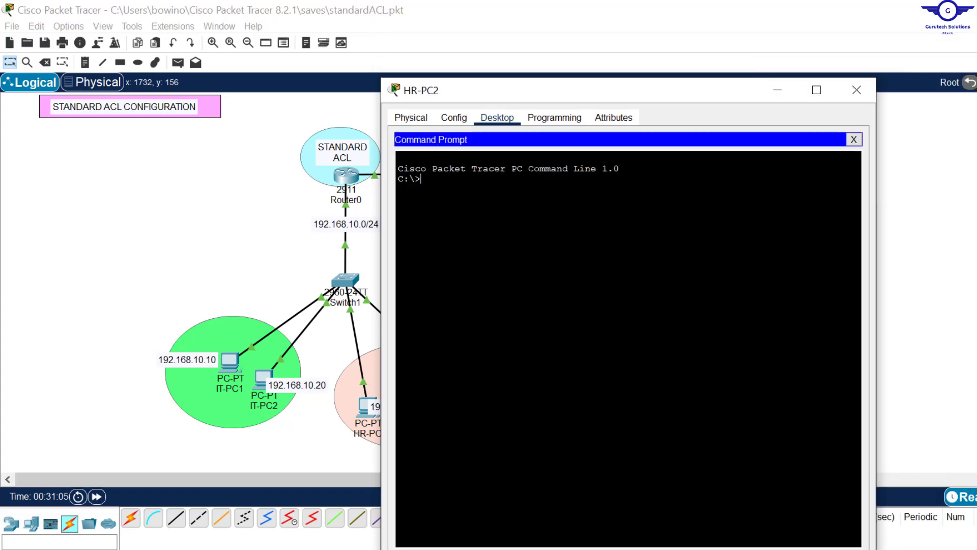
text(ping 10.10.10.10)
key(Return)
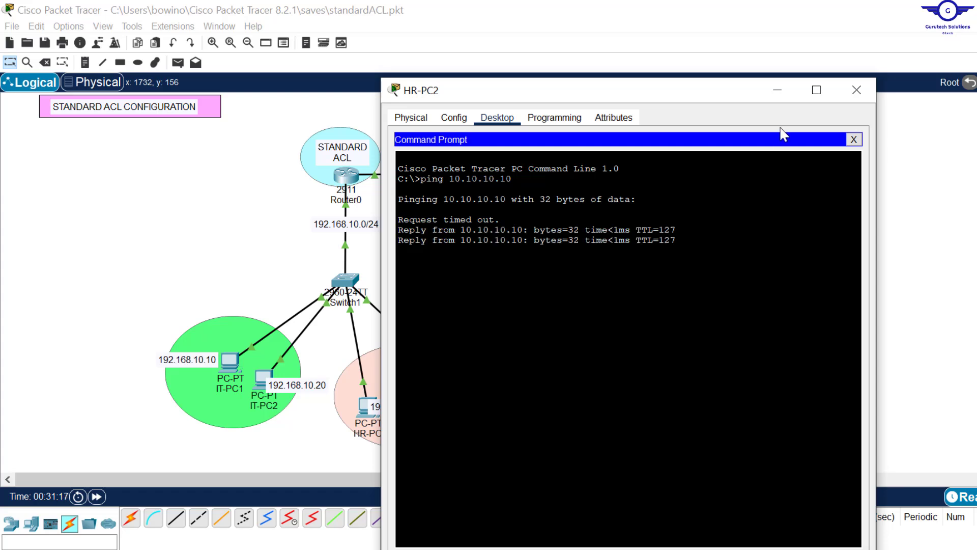
click(777, 94)
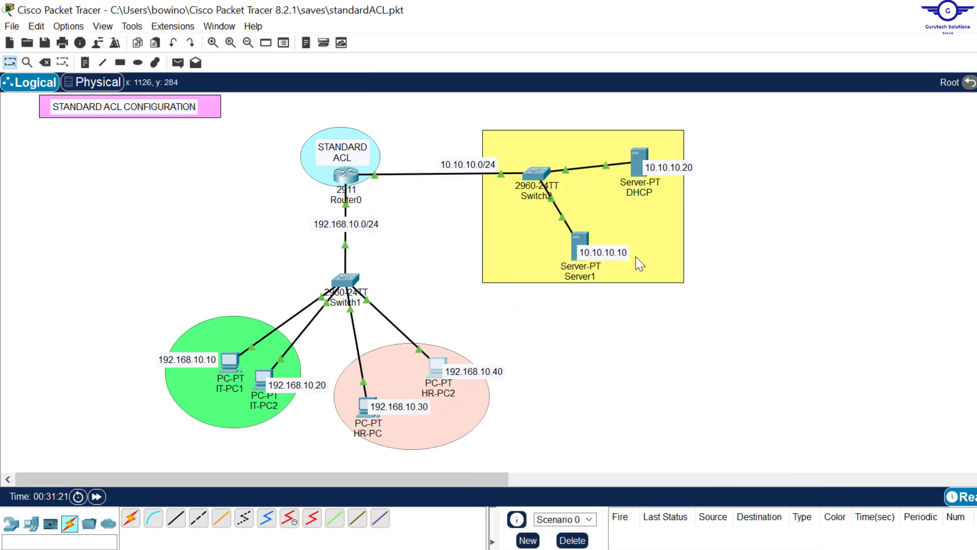
Check the standard ACL instruction in the Notepad config guide, and return Router0's CLI from interface mode to global configuration mode.
key(alt+Tab)
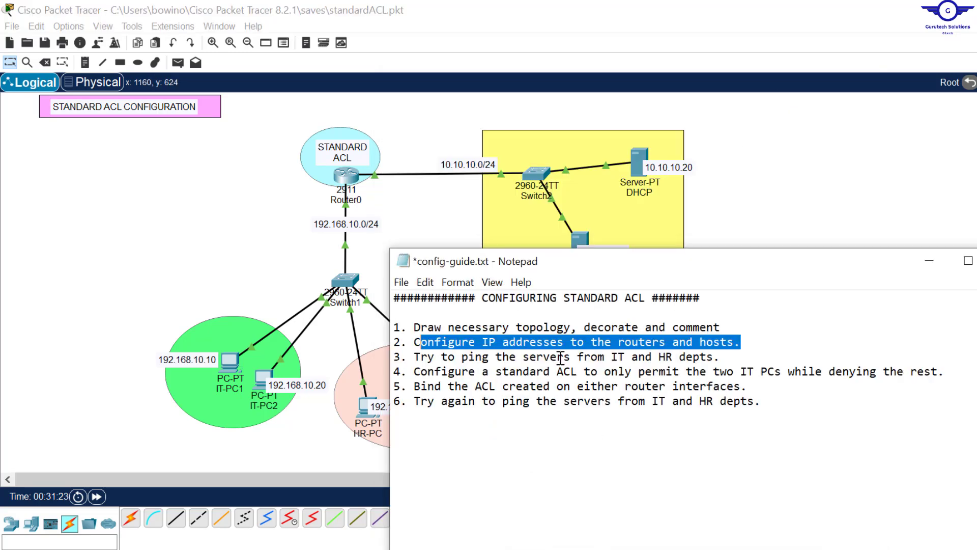
drag(414, 372, 949, 372)
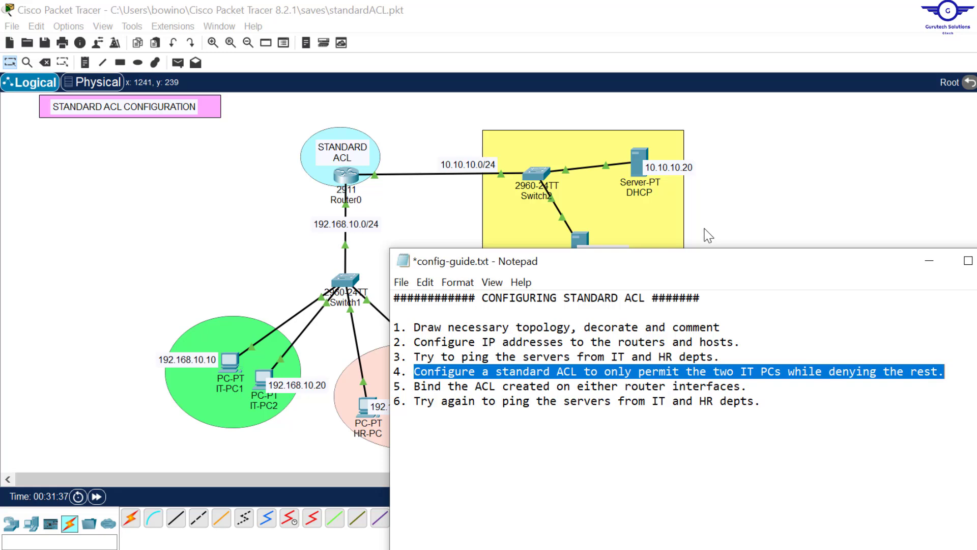
click(348, 175)
click(348, 175)
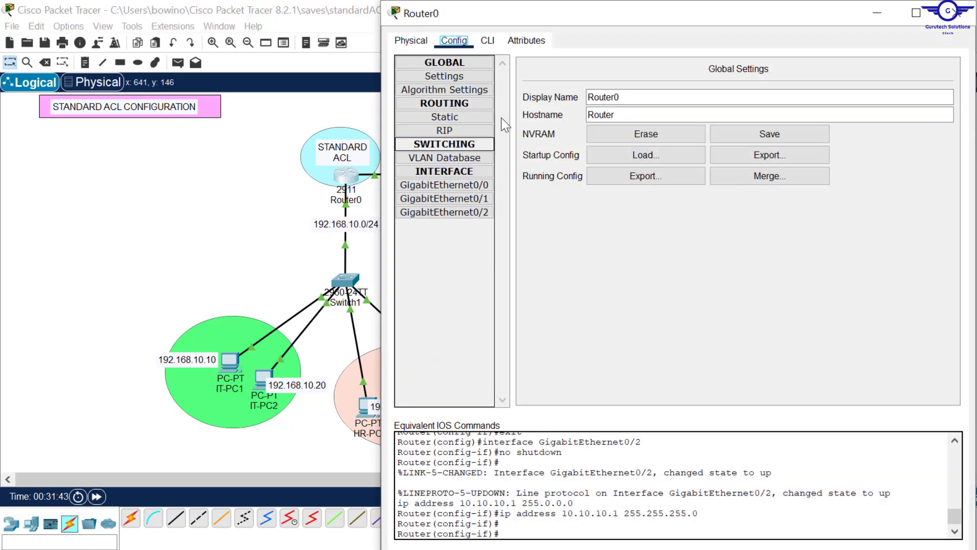
click(488, 42)
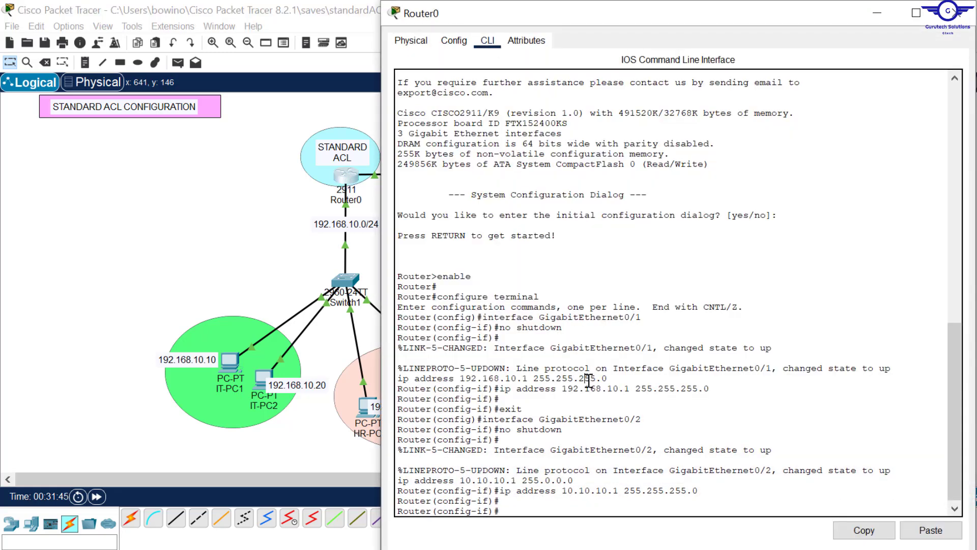
text(ex)
key(Return)
key(Return)
key(Return)
key(Return)
key(Return)
key(Return)
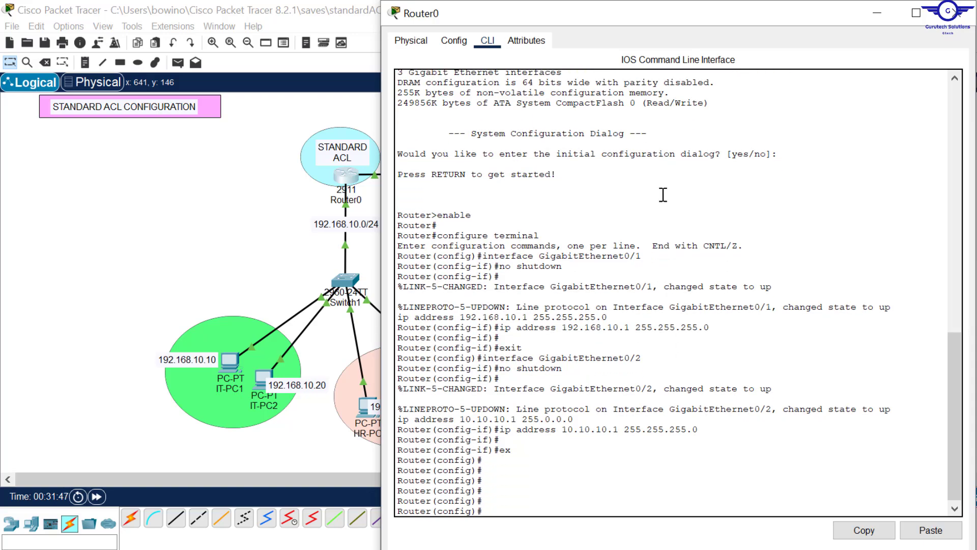
drag(710, 3, 721, 47)
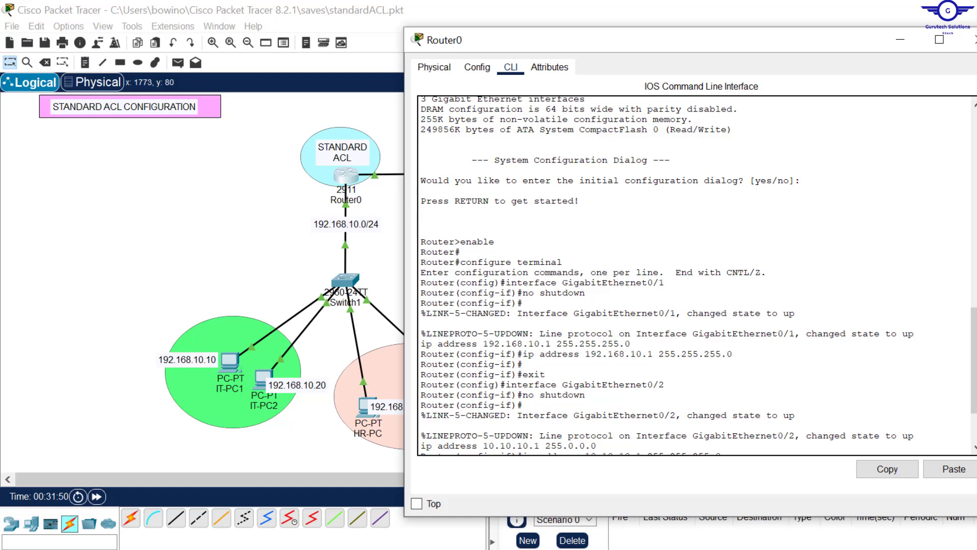
drag(975, 138, 879, 137)
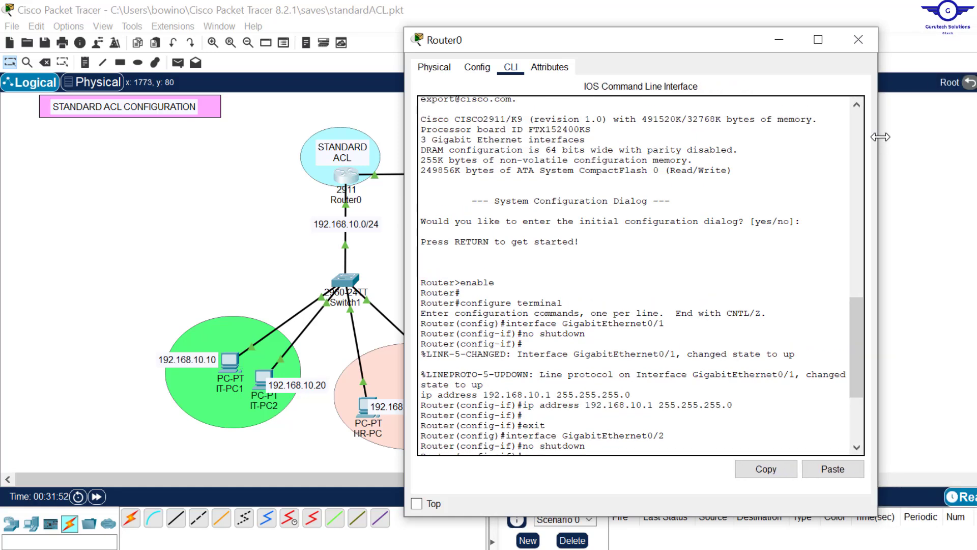
drag(859, 321, 846, 375)
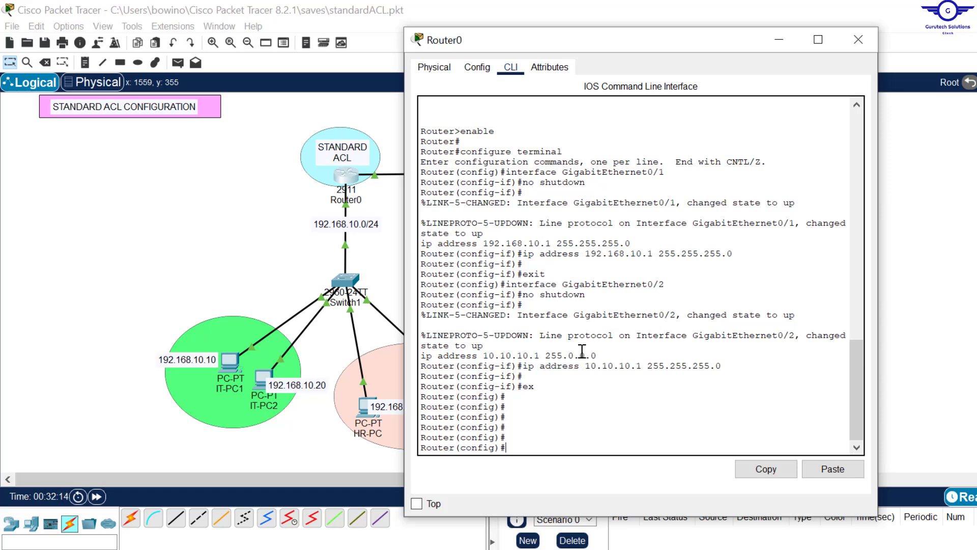
Create standard access list 10 on Router0 with an entry permitting host 192.168.10.10, consulting the CLI help for the permit options.
text(acce)
key(Tab)
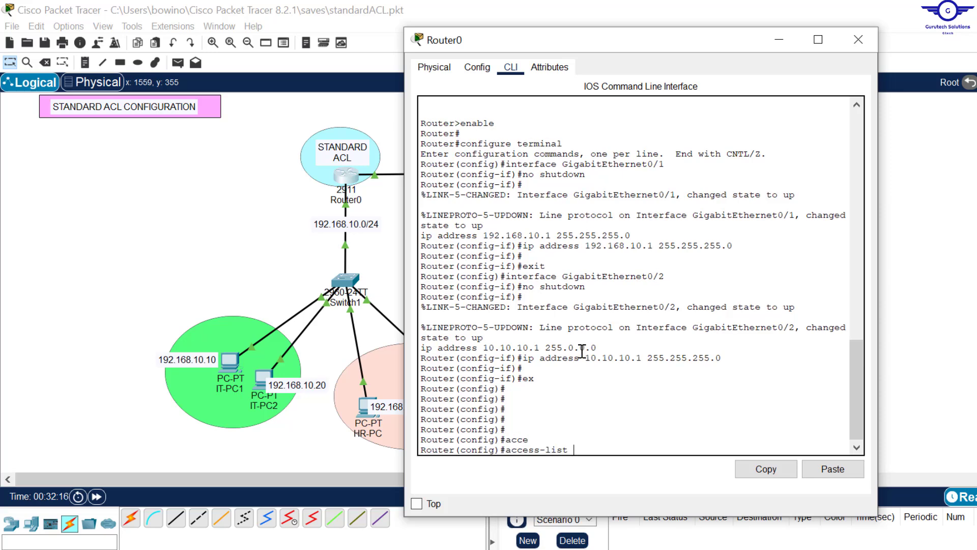
text(10 per)
key(Tab)
text(?)
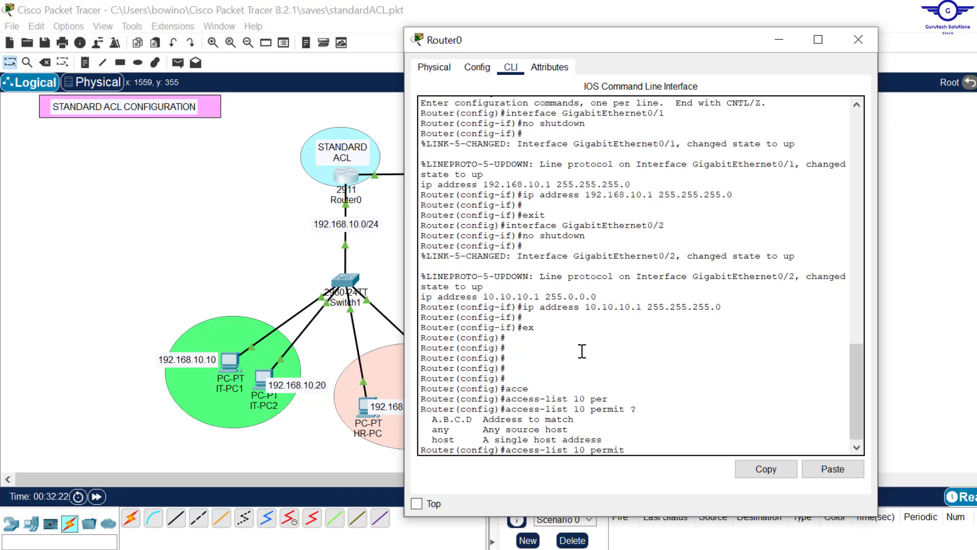
text(host)
drag(478, 422, 432, 421)
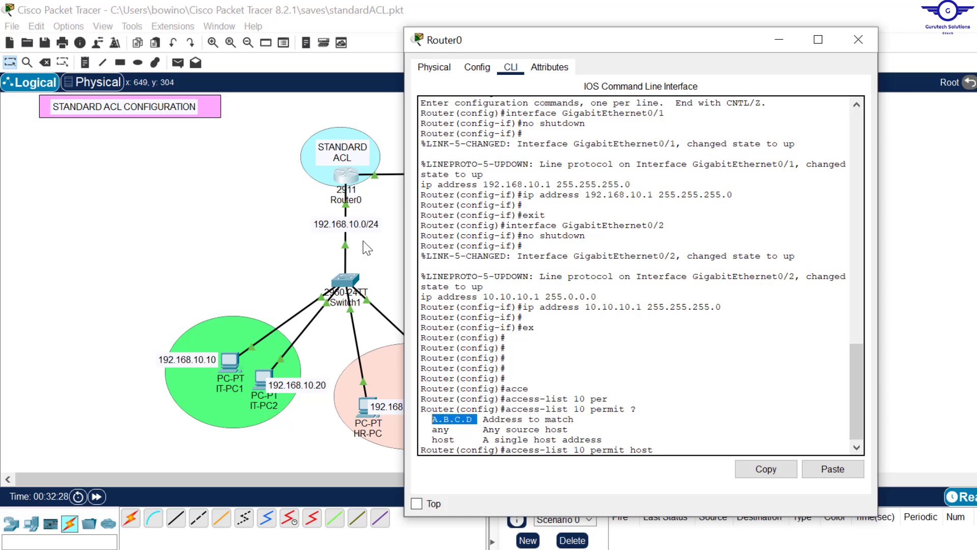
click(377, 258)
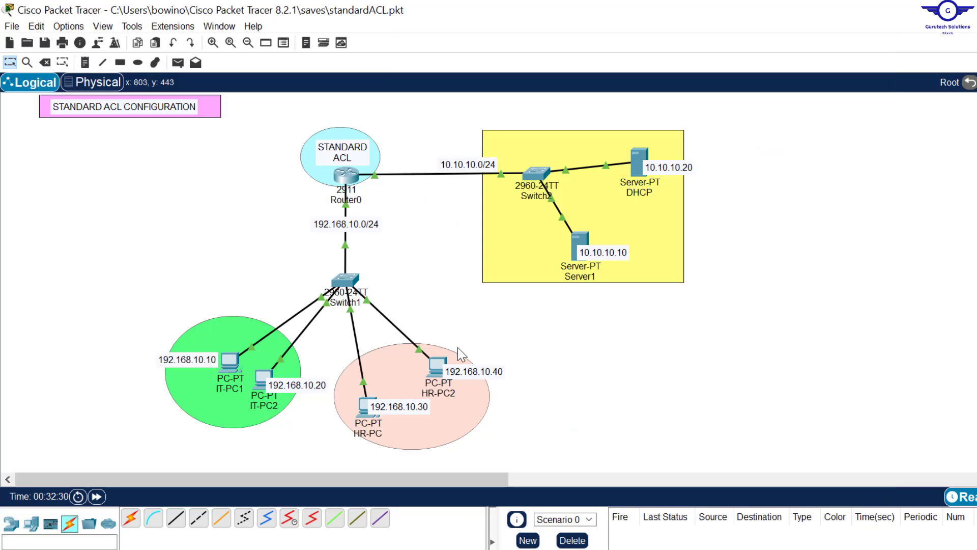
click(347, 175)
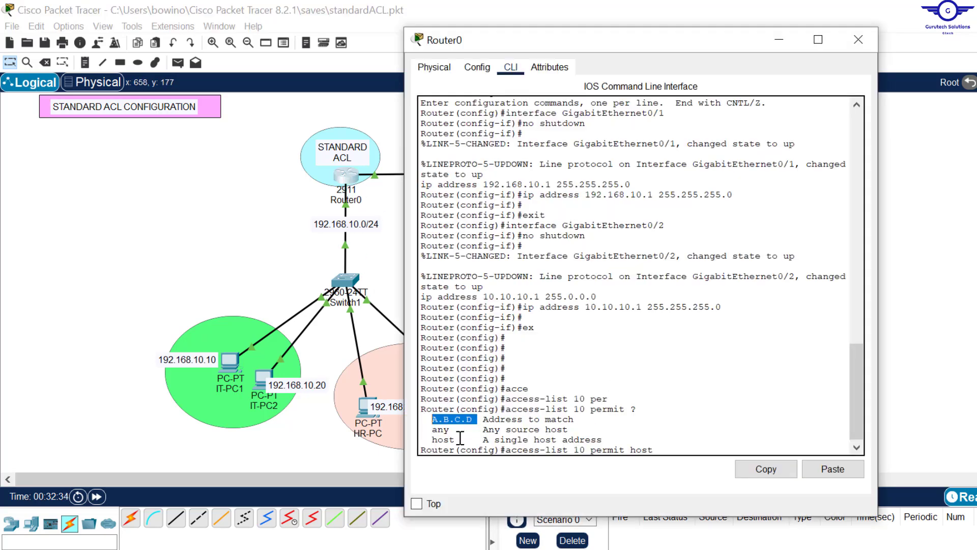
drag(460, 440, 431, 439)
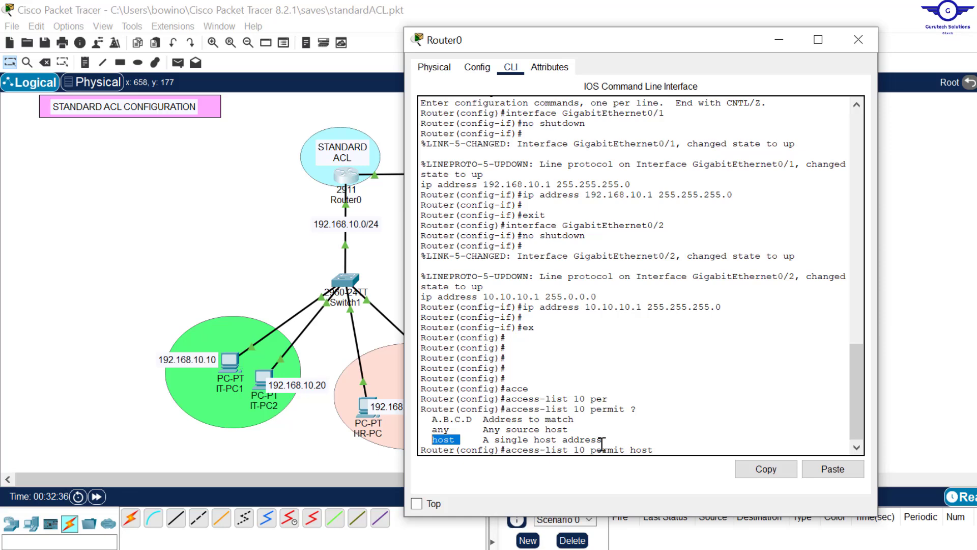
click(658, 448)
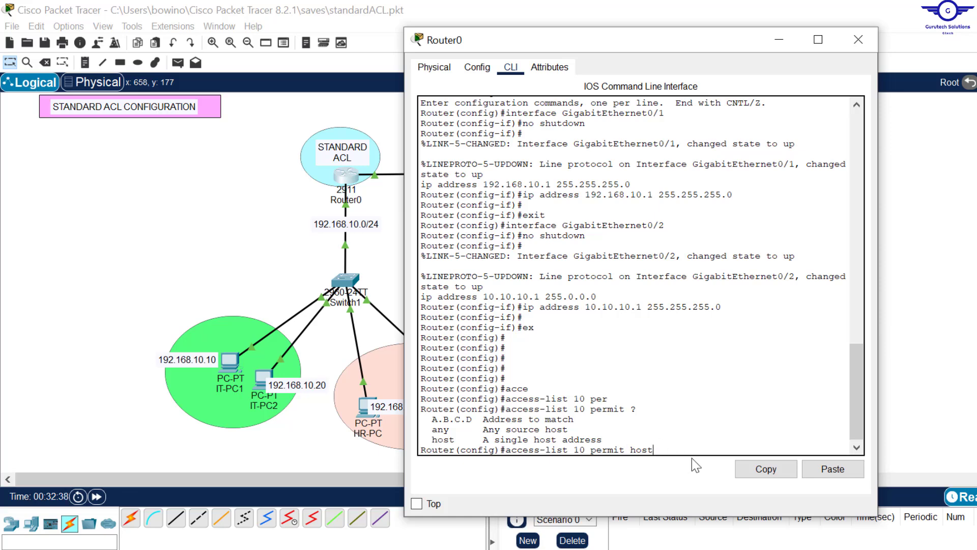
text(192.168)
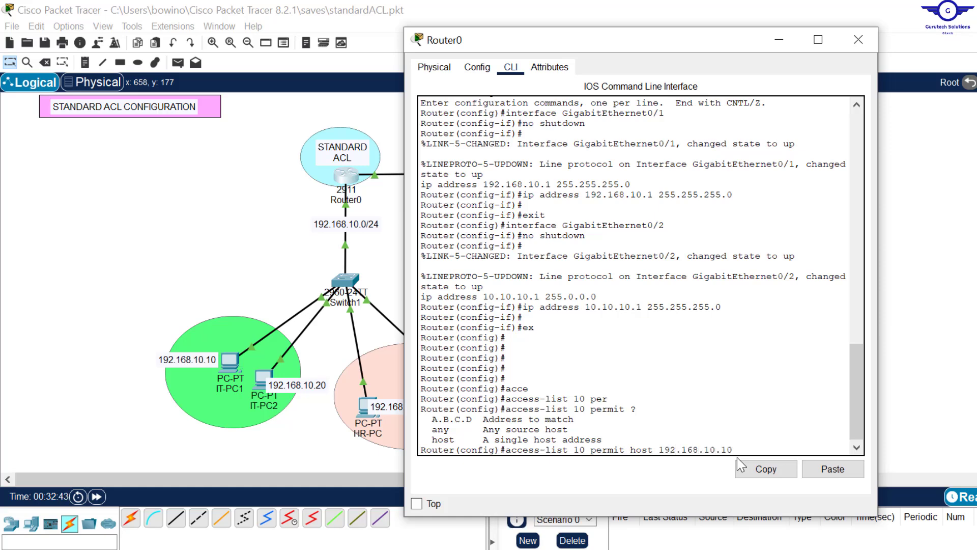
text(.10.10)
key(Return)
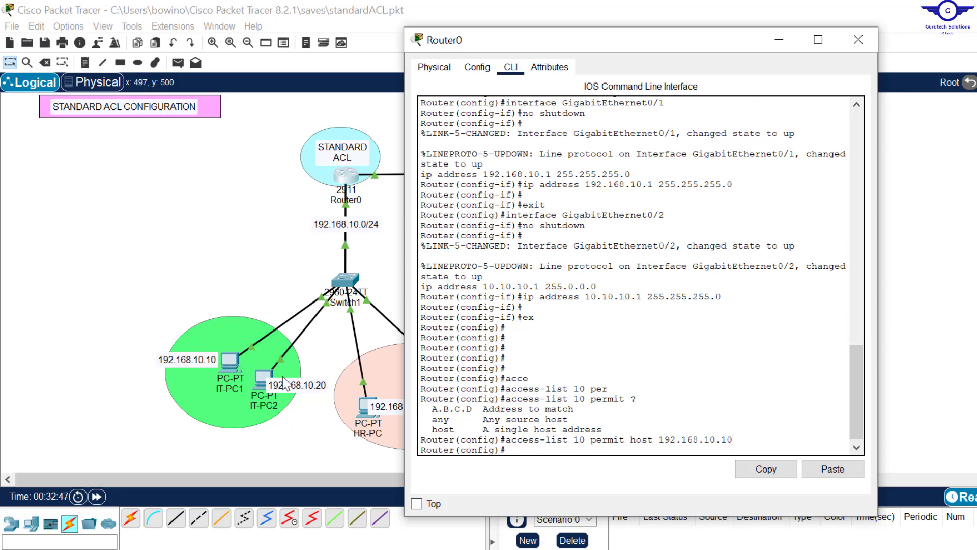
Add an entry to access list 10 permitting host 192.168.10.20.
key(Up)
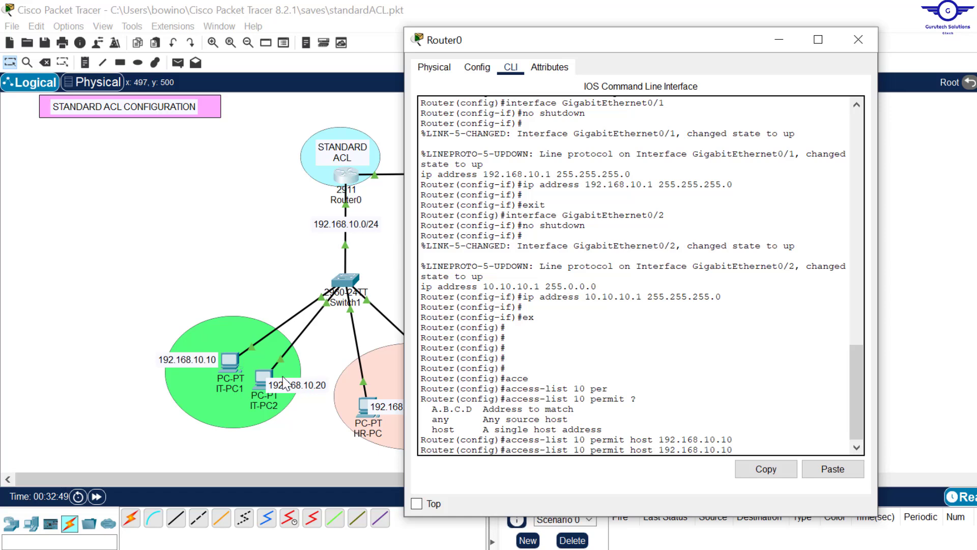
key(BackSpace)
key(BackSpace)
text(20)
key(Return)
key(Return)
key(Return)
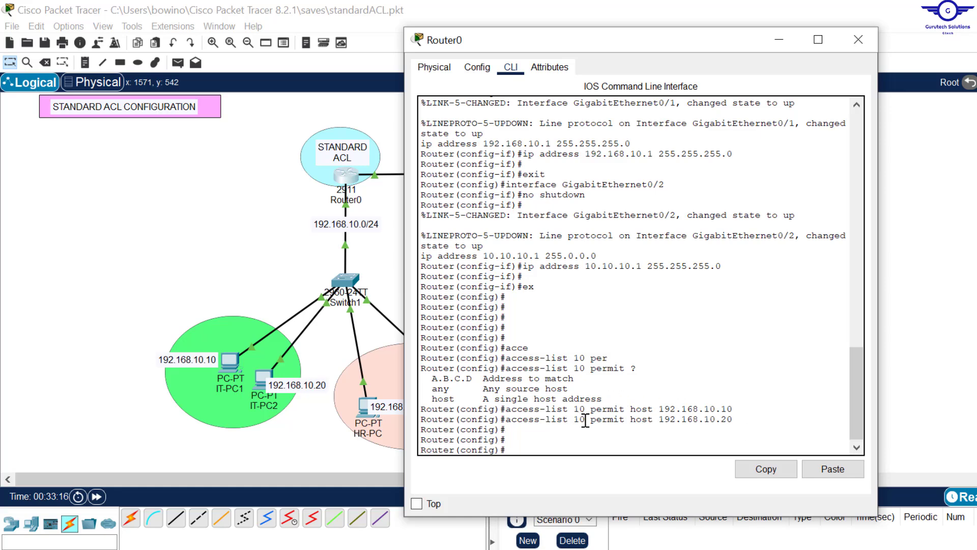
Add an entry to access list 10 denying any other source, checking the CLI help and the permit entries before submitting it.
drag(586, 419, 506, 418)
click(534, 439)
text(acc)
key(Tab)
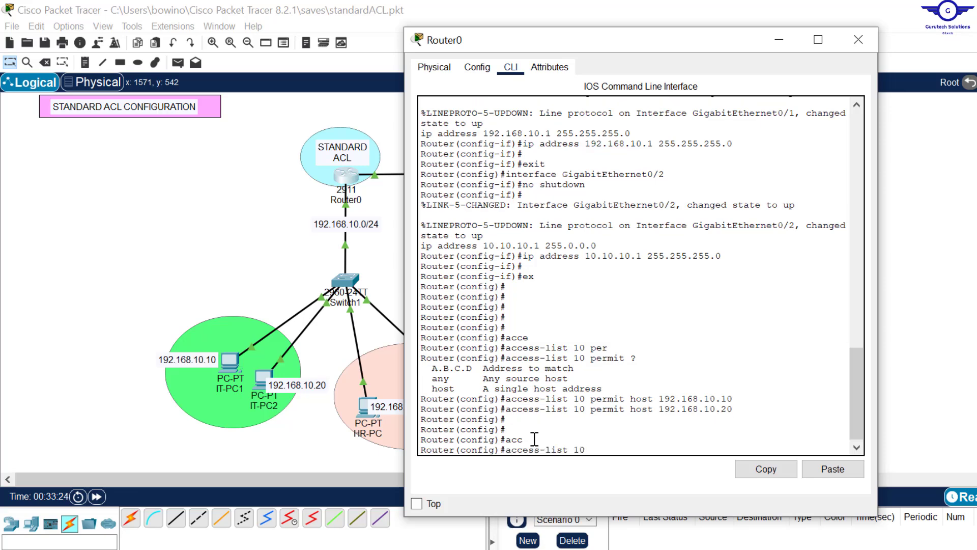
text(10 de)
key(Tab)
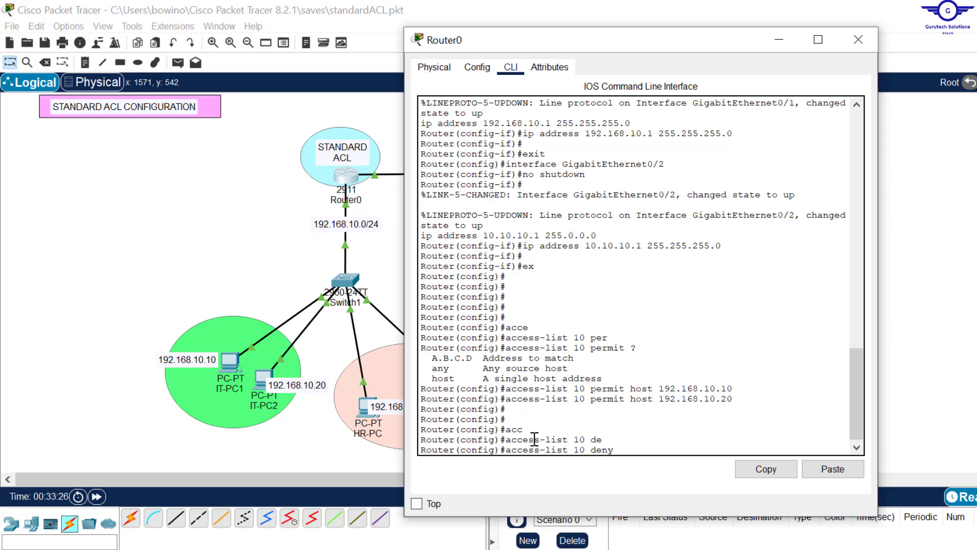
text(any ?)
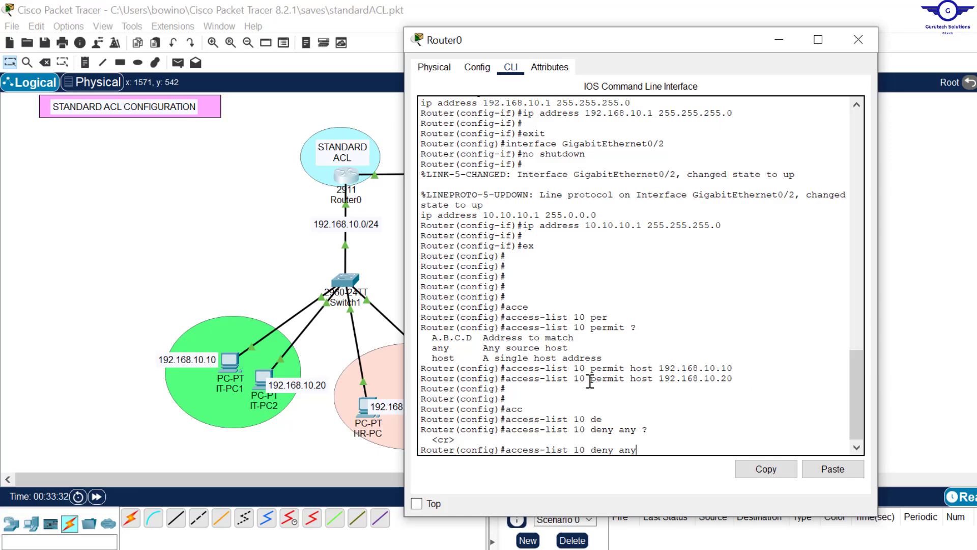
drag(590, 379, 506, 379)
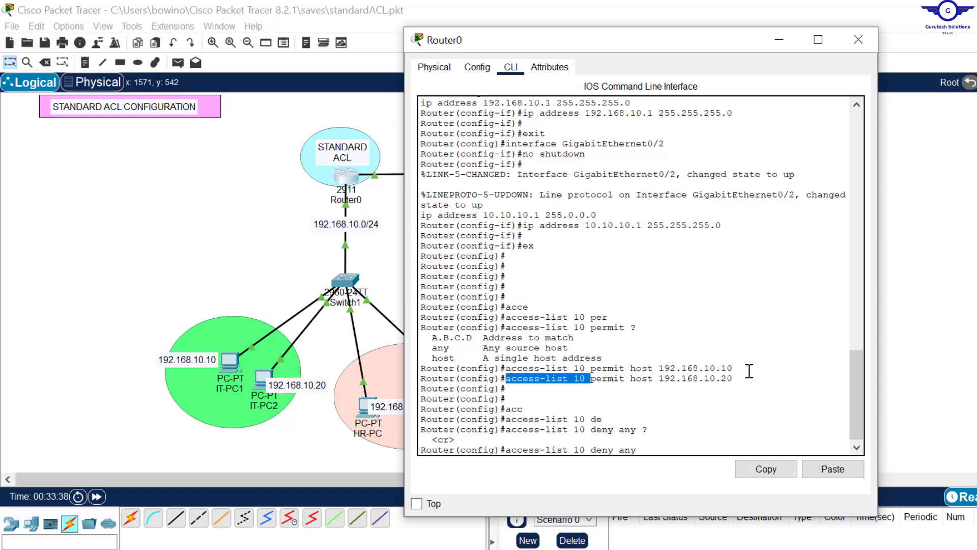
drag(734, 379, 661, 371)
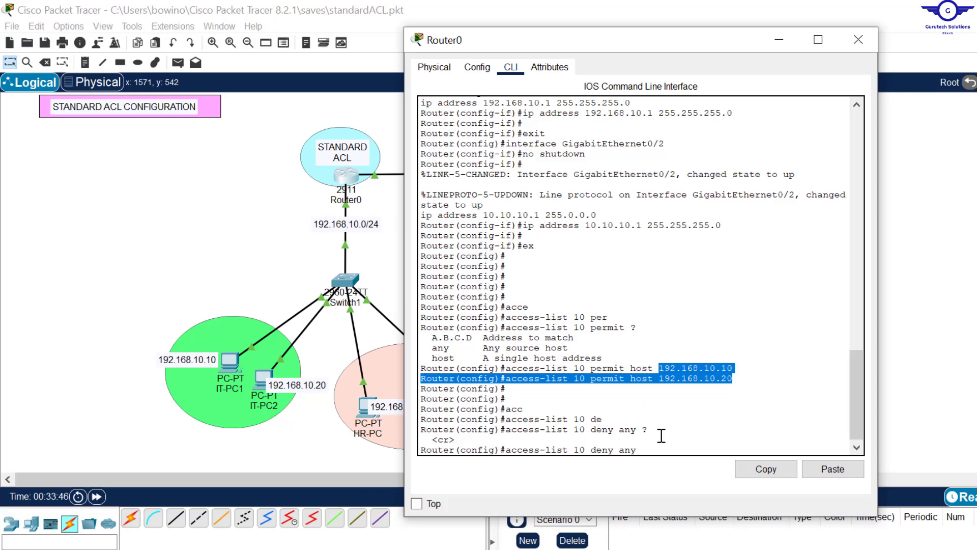
drag(650, 451, 580, 451)
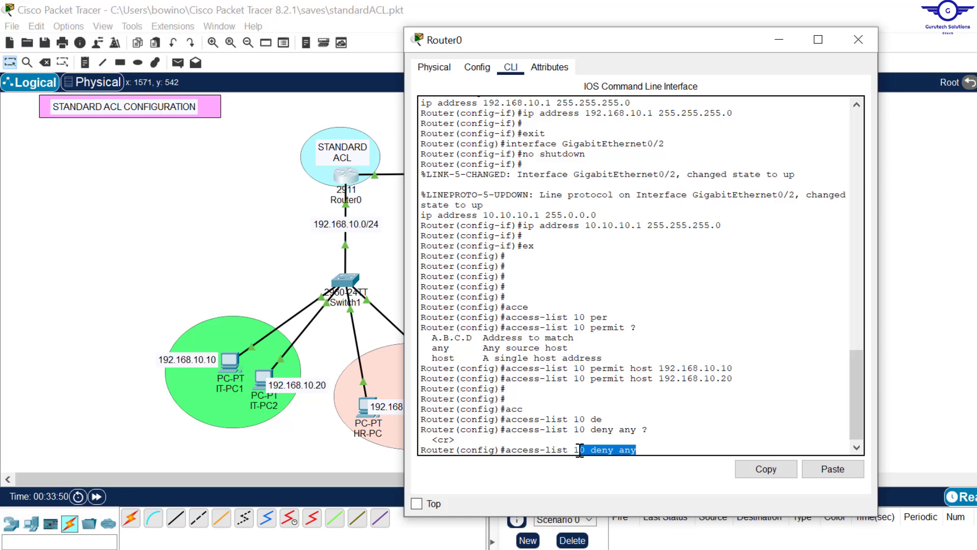
click(580, 450)
key(Return)
key(Return)
key(Return)
key(Return)
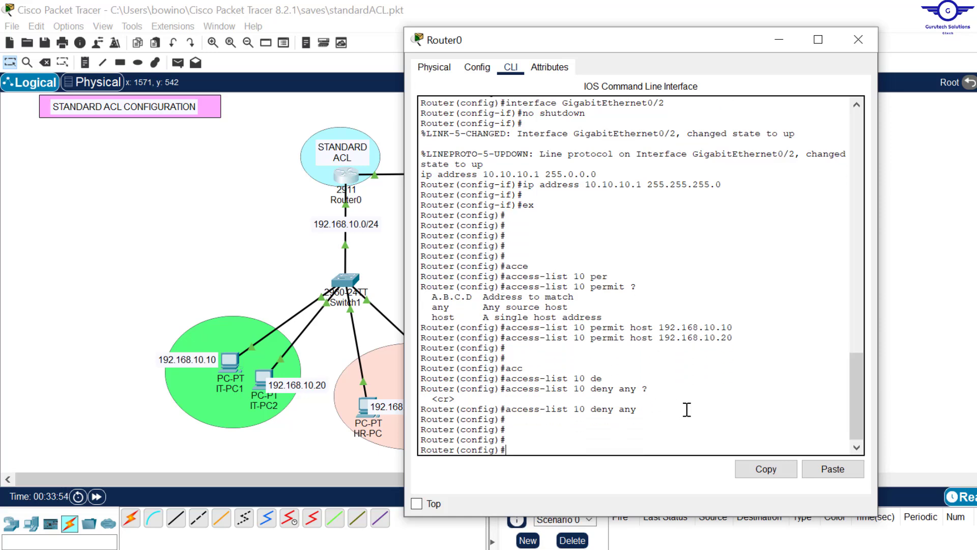
Review the access list 10 entries and the ACL binding instruction in the Notepad guide, and return to the Packet Tracer topology.
drag(639, 410, 508, 330)
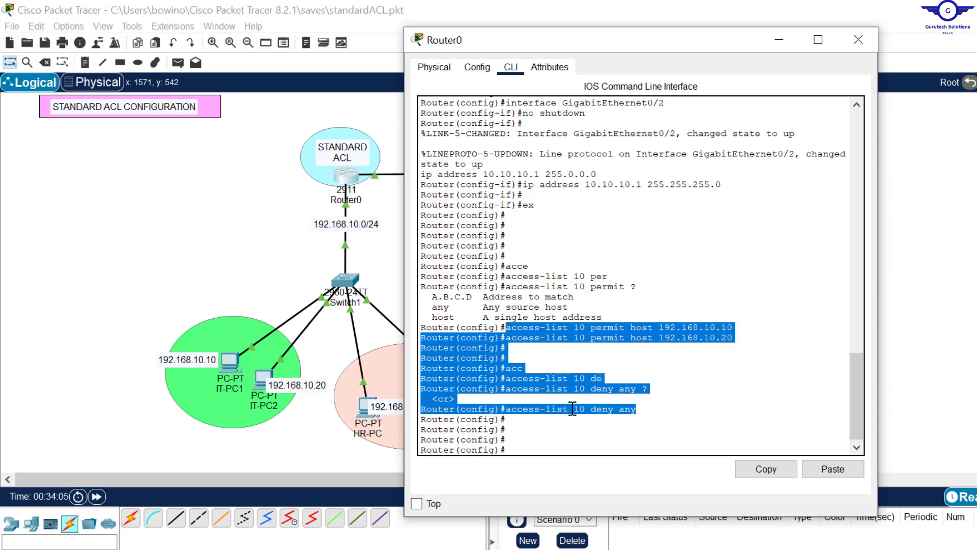
key(alt+Tab)
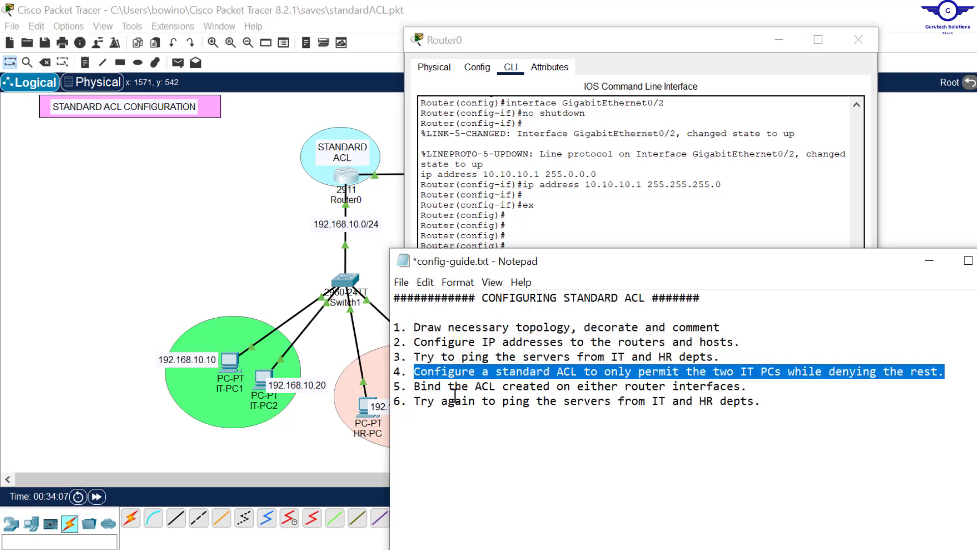
drag(416, 390, 738, 390)
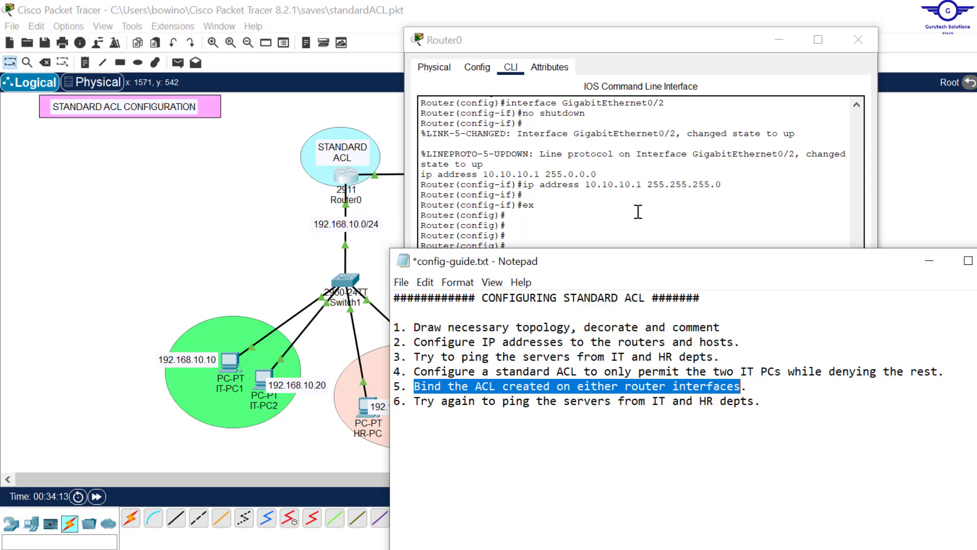
click(266, 190)
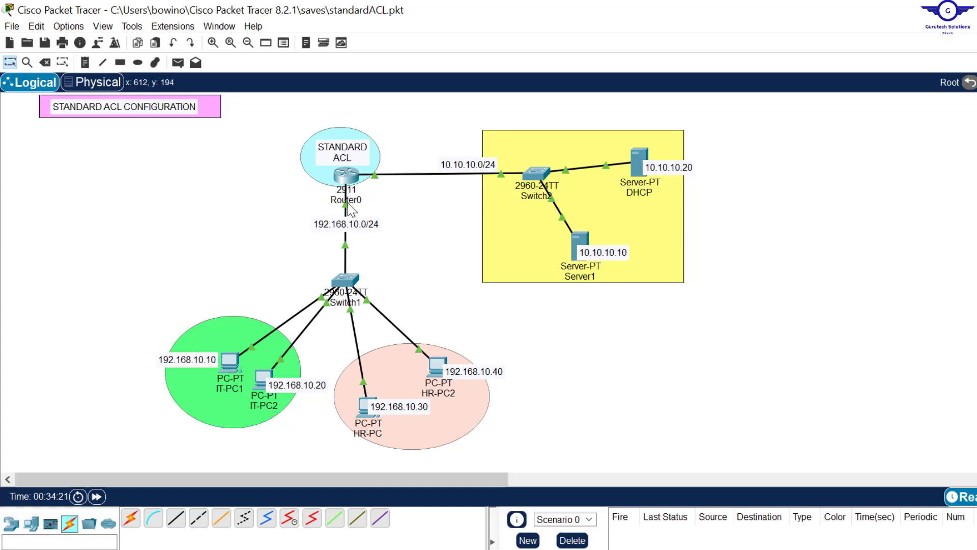
Review the access list 10 entries in Router0's CLI and identify the router port facing Switch1 in the topology.
click(351, 176)
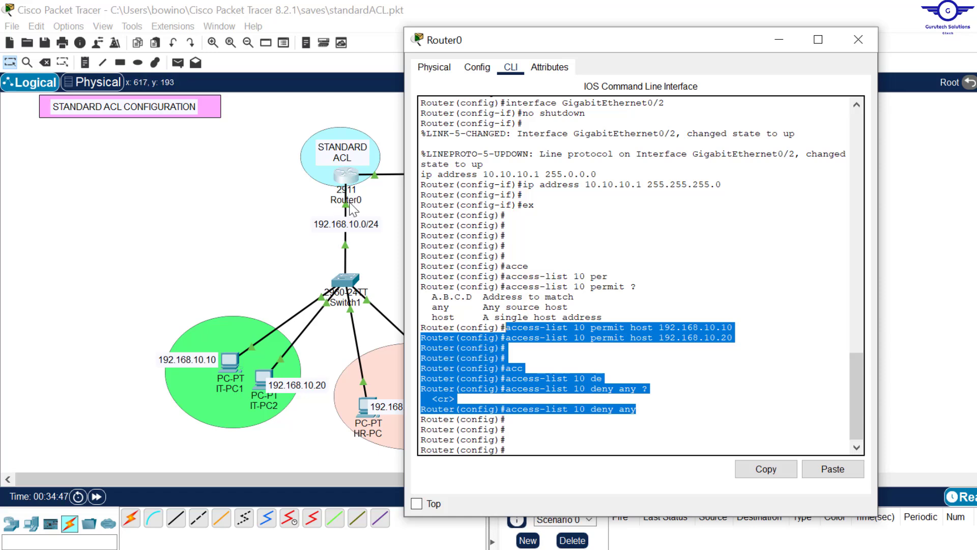
click(652, 413)
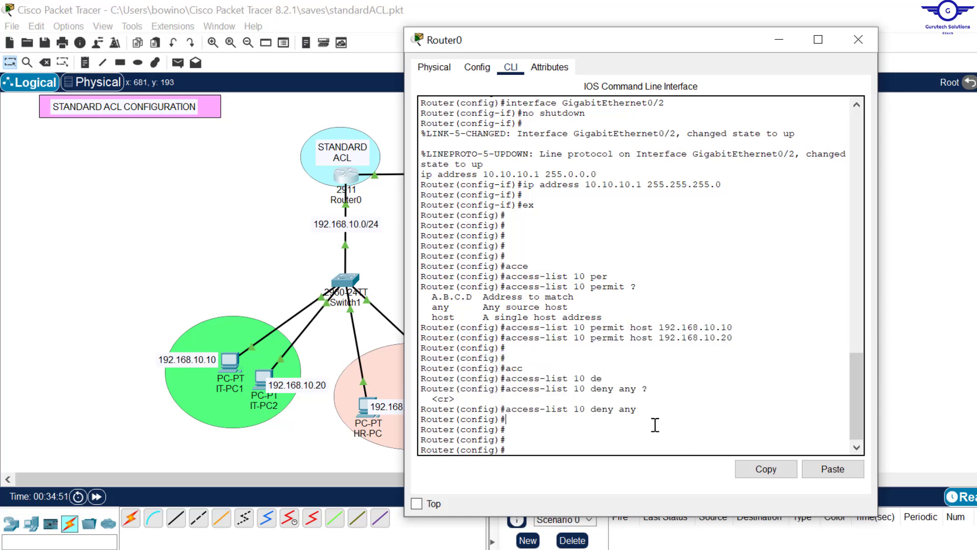
drag(643, 410, 507, 327)
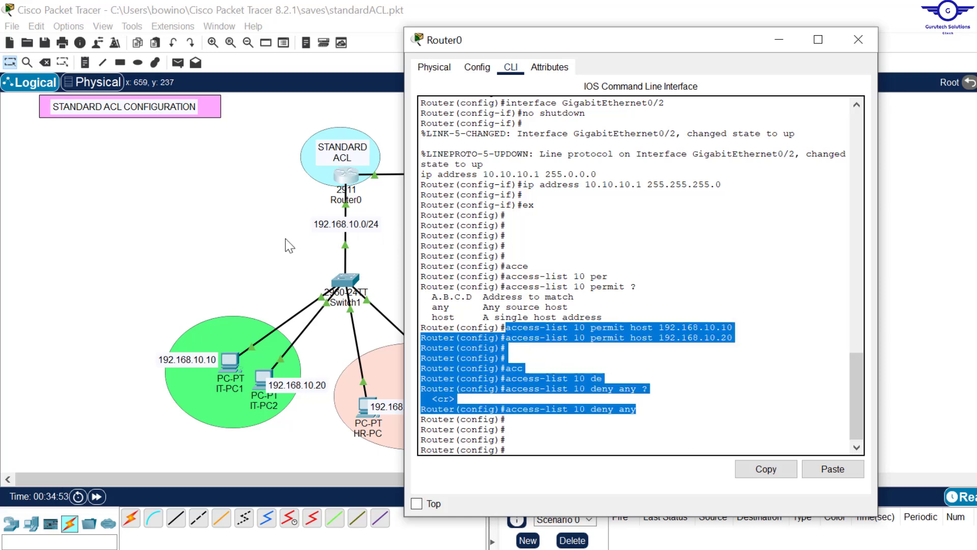
click(235, 225)
mouse_move(345, 207)
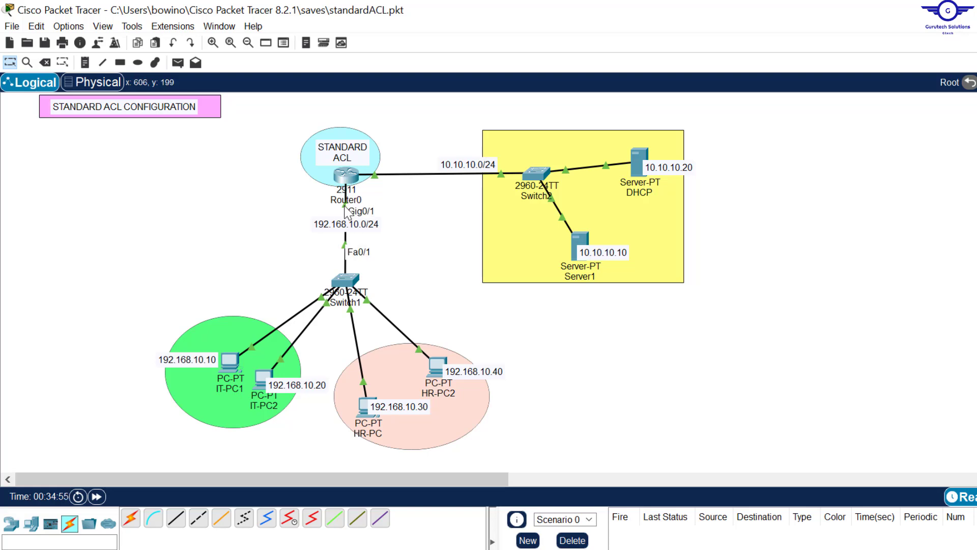
Enter interface configuration mode for gig0/1 in Router0's CLI.
click(343, 177)
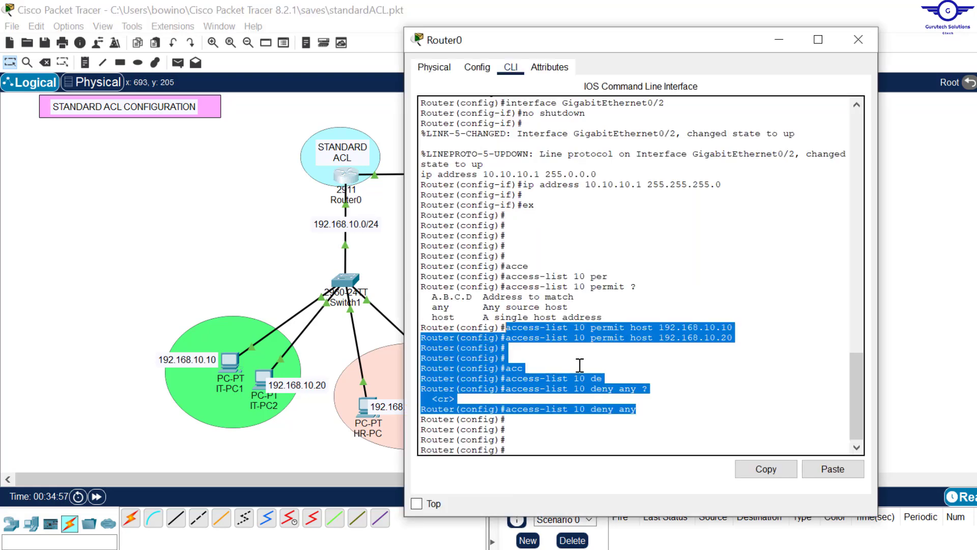
key(Return)
key(Return)
key(Return)
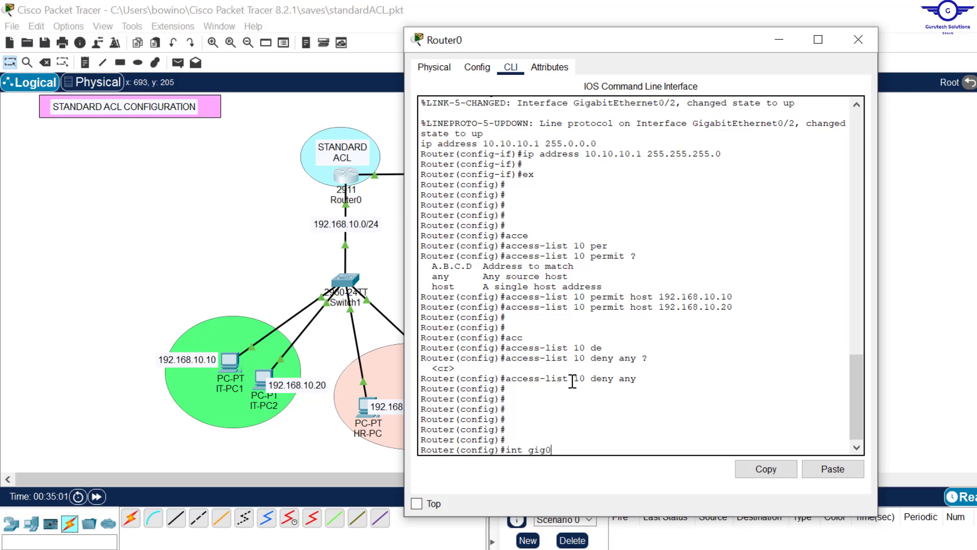
key(Return)
key(Return)
key(Return)
key(Return)
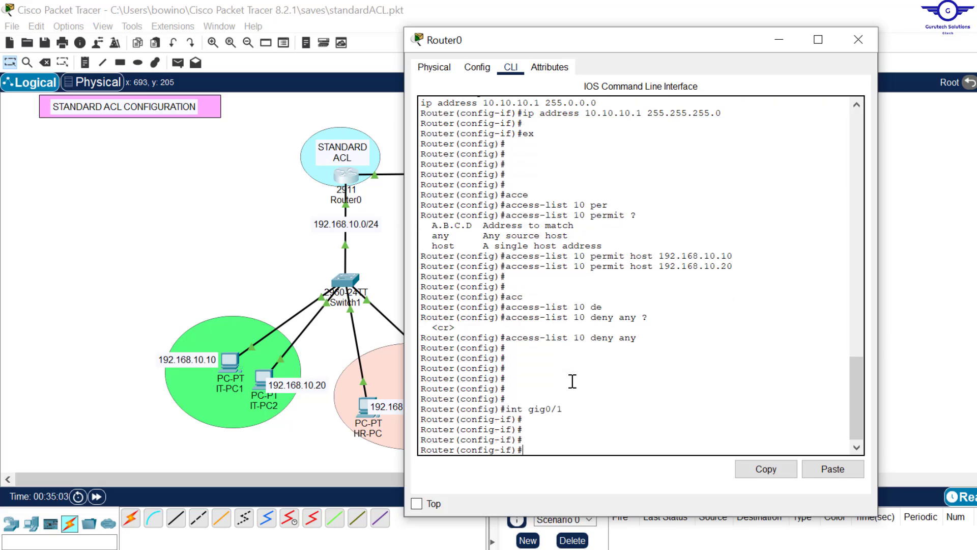
text(access-)
key(Tab)
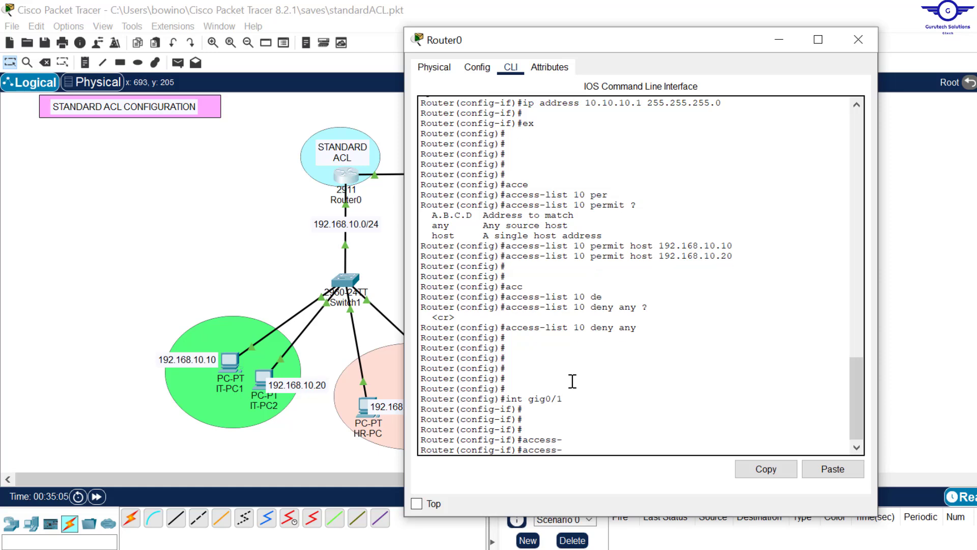
text(gr)
key(Tab)
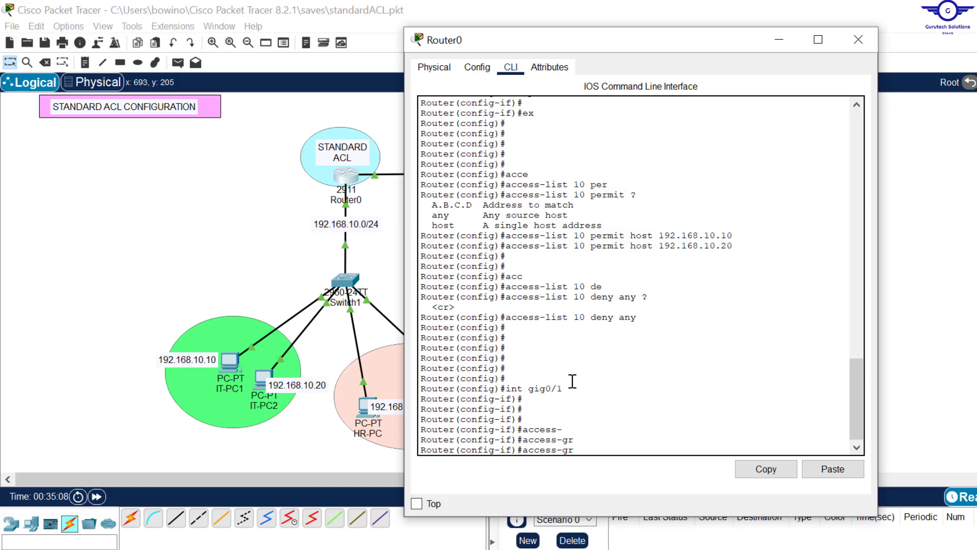
text(ou)
key(Tab)
key(BackSpace)
key(BackSpace)
key(BackSpace)
key(BackSpace)
key(BackSpace)
key(BackSpace)
key(BackSpace)
key(BackSpace)
key(BackSpace)
key(BackSpace)
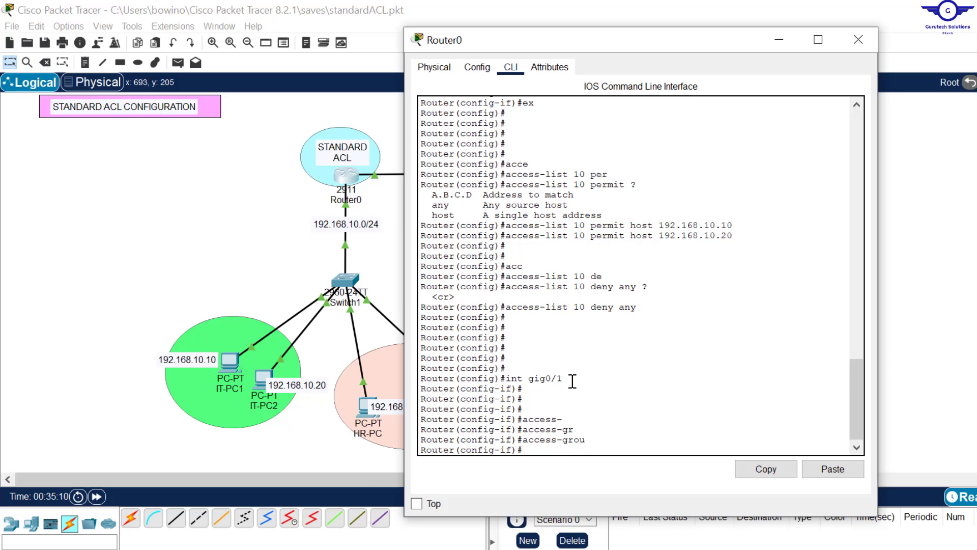
Apply access list 10 to the interface for inbound packets with ip access-group, consulting the CLI help for the direction options.
text(ip acc)
key(Tab)
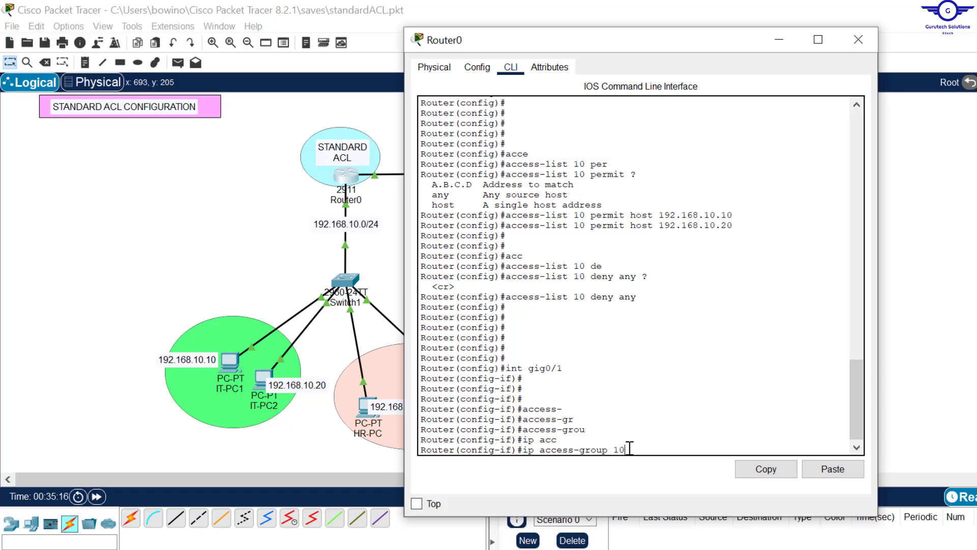
drag(625, 450, 641, 450)
drag(563, 368, 543, 367)
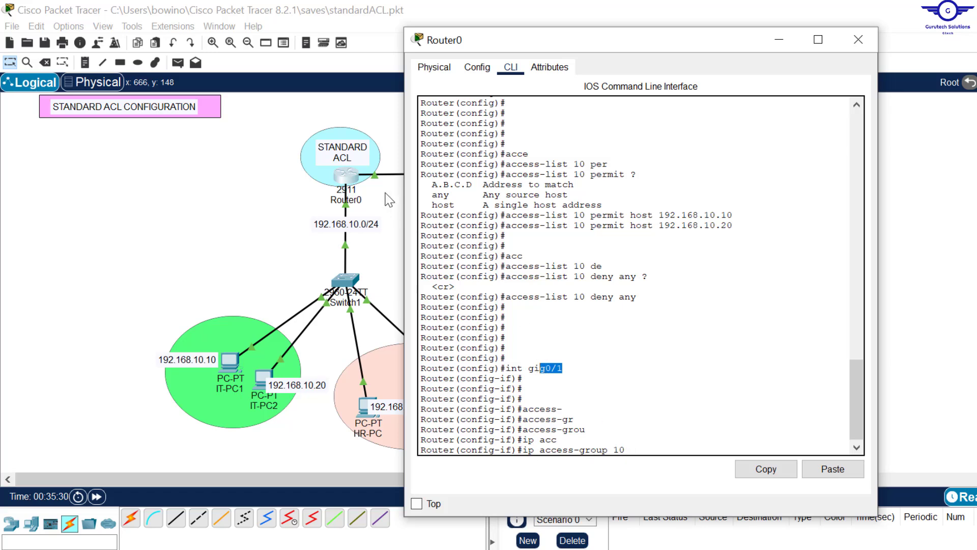
click(657, 449)
text(?)
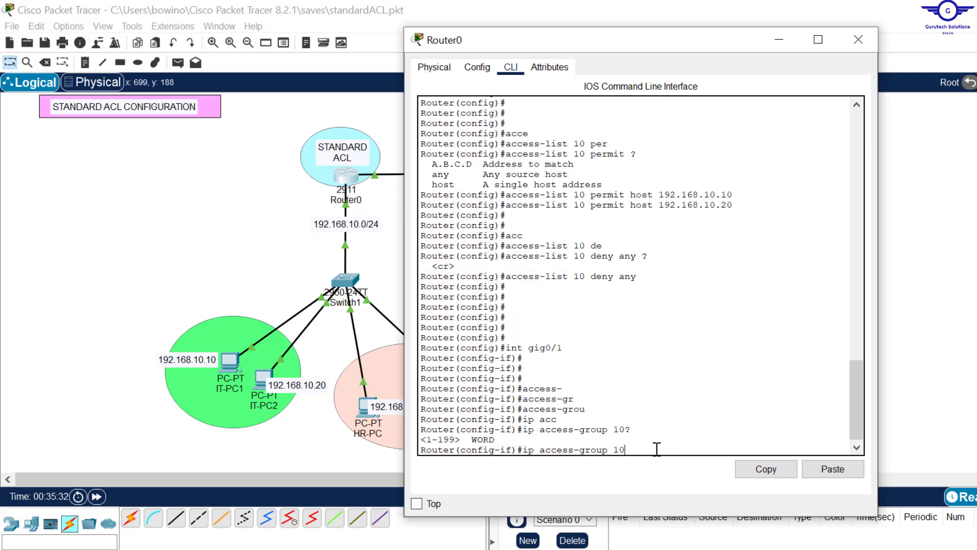
text( ?)
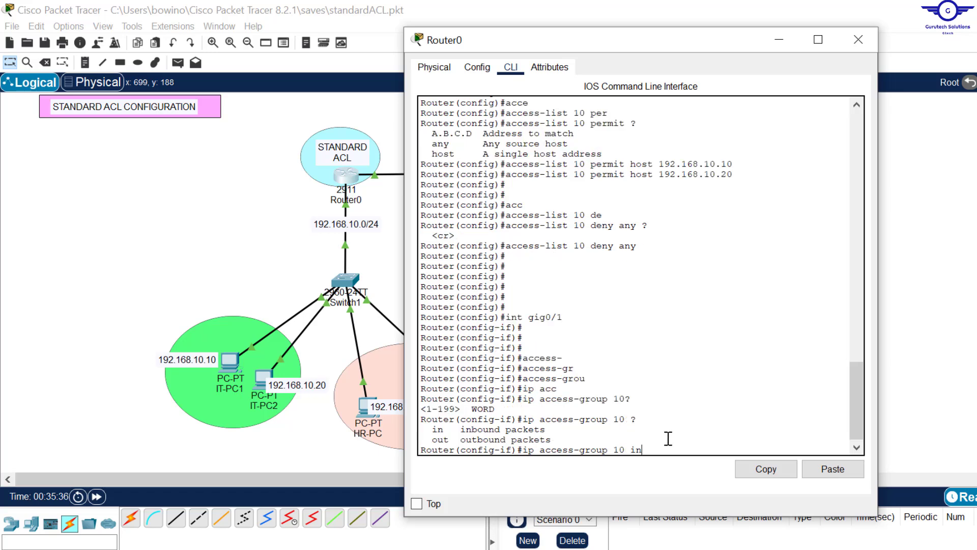
key(Return)
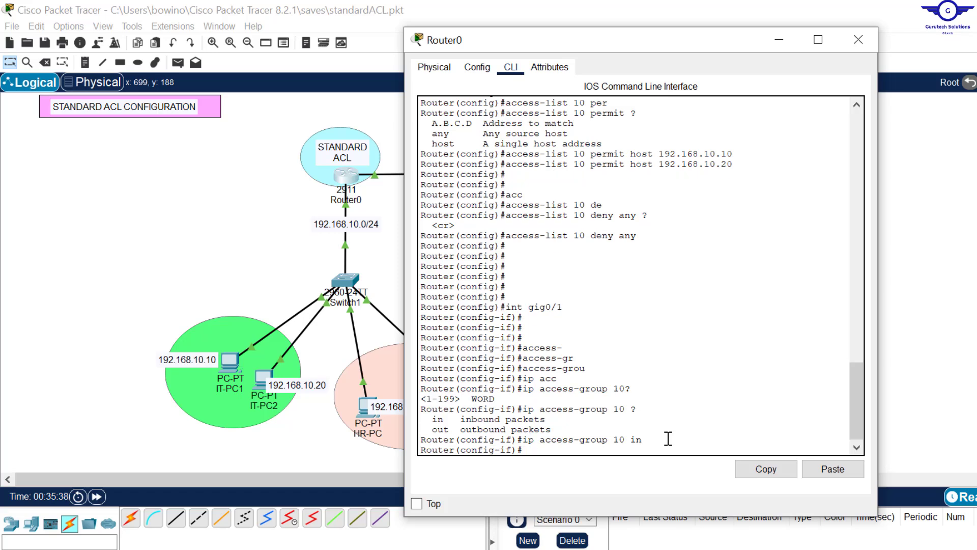
Exit interface configuration mode and save the router's configuration with do wr.
text(exit)
key(Return)
key(Return)
key(Return)
key(Return)
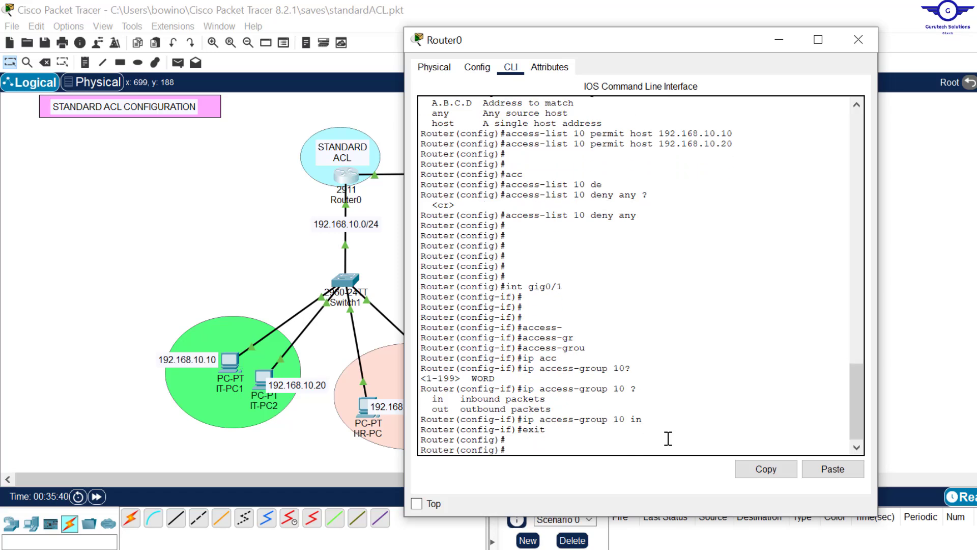
text(do wr)
key(Return)
key(Return)
key(Return)
key(Return)
key(Return)
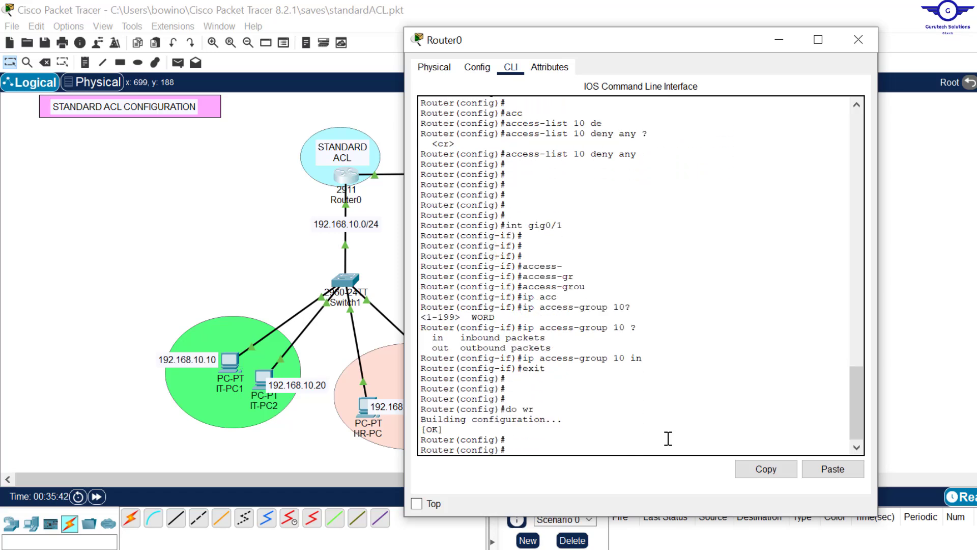
End configuration mode, display the router's access lists, review the entries of list 10, and close the Router0 window.
text(end)
key(Return)
key(Return)
key(Return)
key(Return)
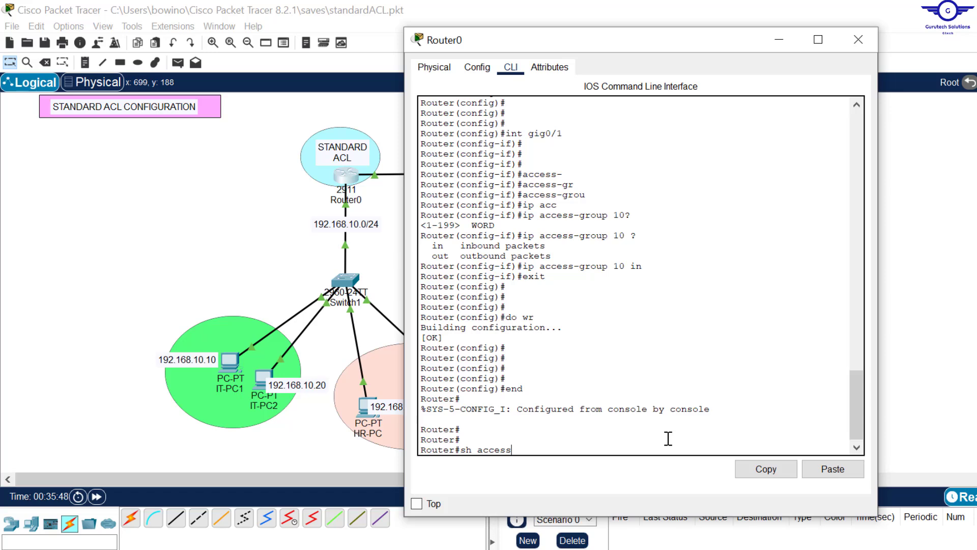
text(sh access-l)
key(Tab)
key(Return)
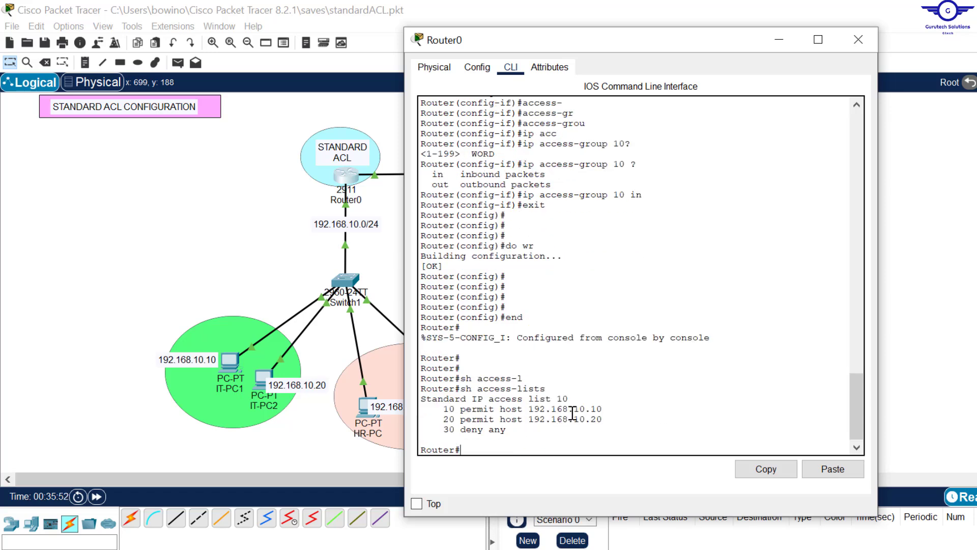
drag(571, 398, 420, 402)
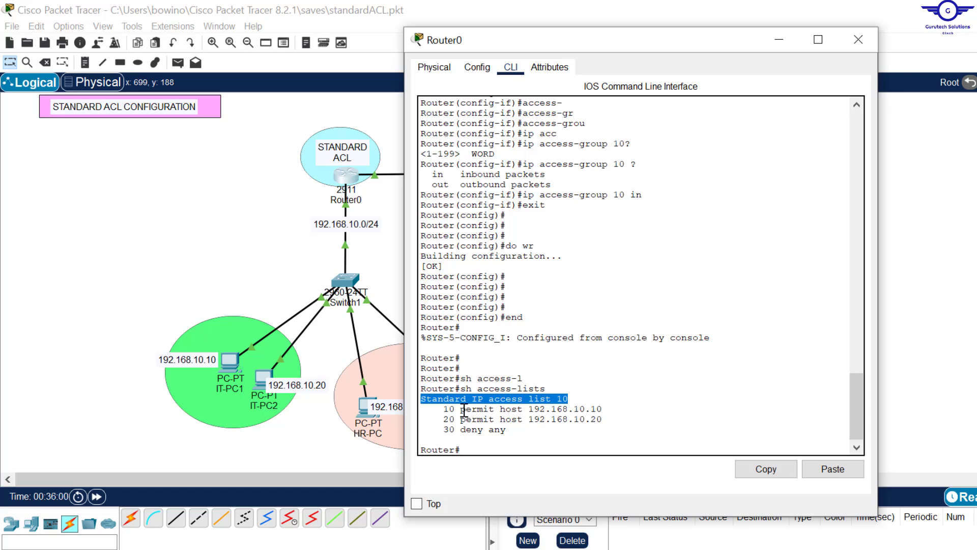
drag(461, 410, 515, 431)
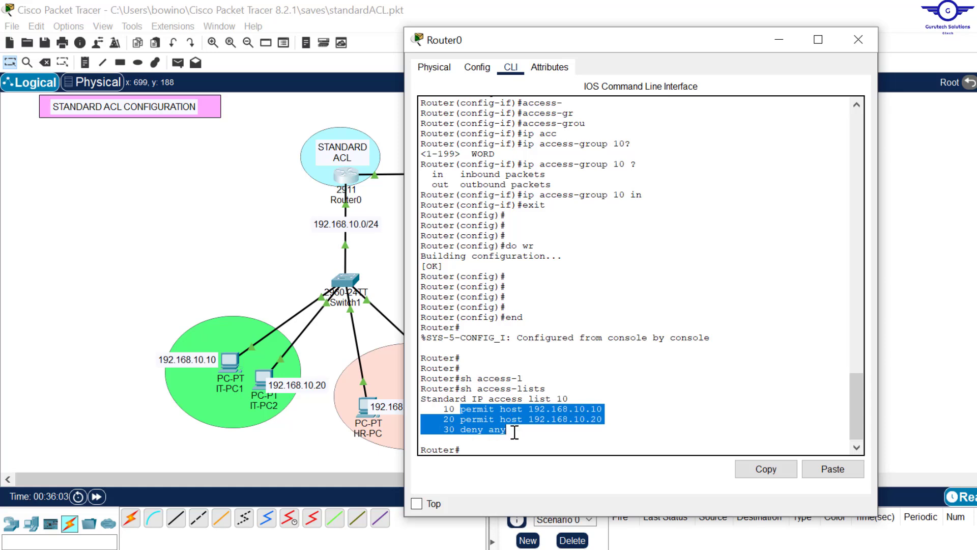
click(859, 47)
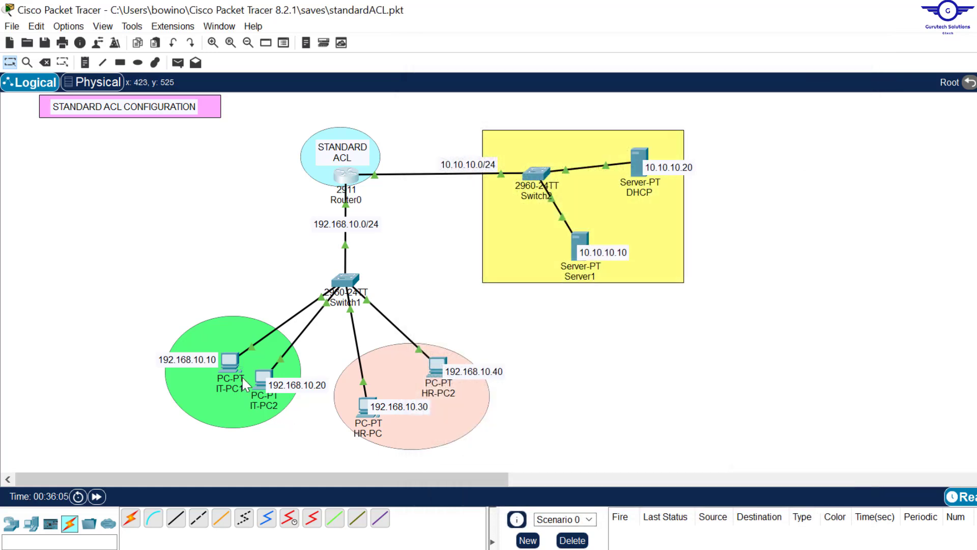
Ping the server 10.10.10.20 again from IT-PC1's command prompt.
click(233, 361)
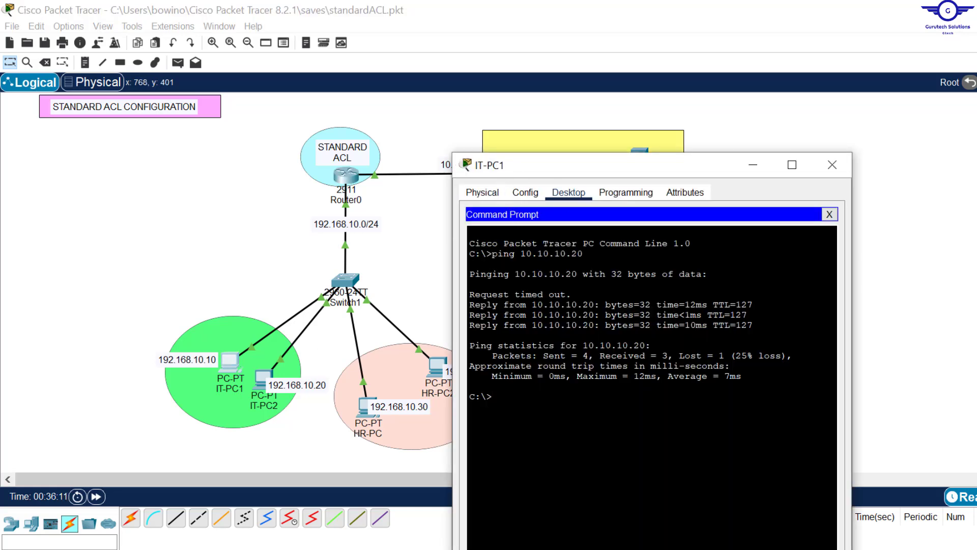
drag(584, 253, 527, 254)
click(528, 254)
key(Up)
key(Return)
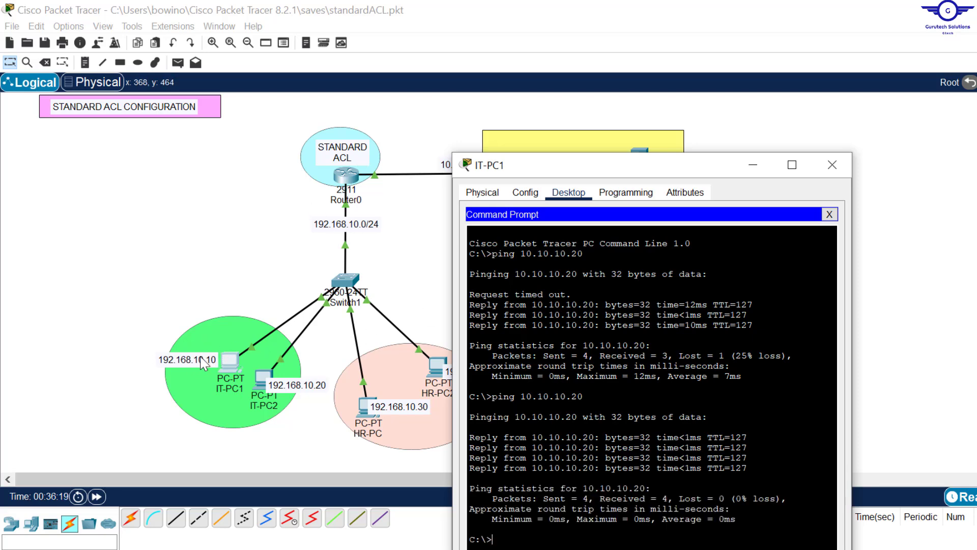
Check the entry for host 192.168.10.10 in Router0's access list output and return to the topology.
click(349, 177)
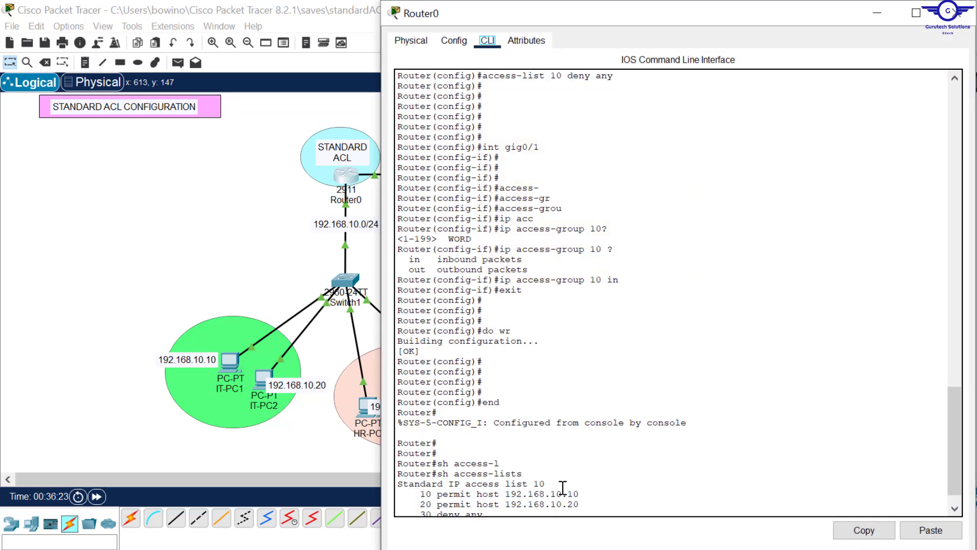
scroll(700, 432, down, 1)
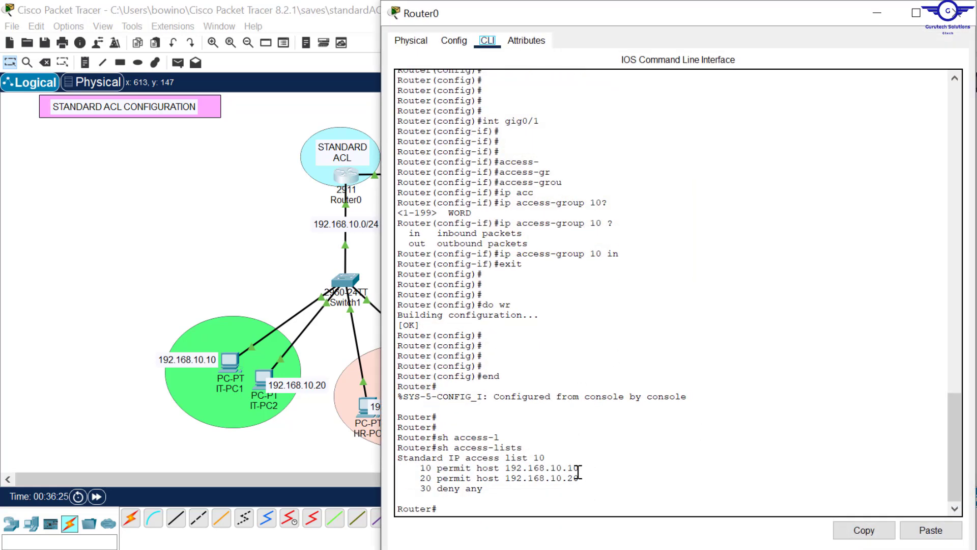
drag(579, 468, 469, 468)
click(330, 357)
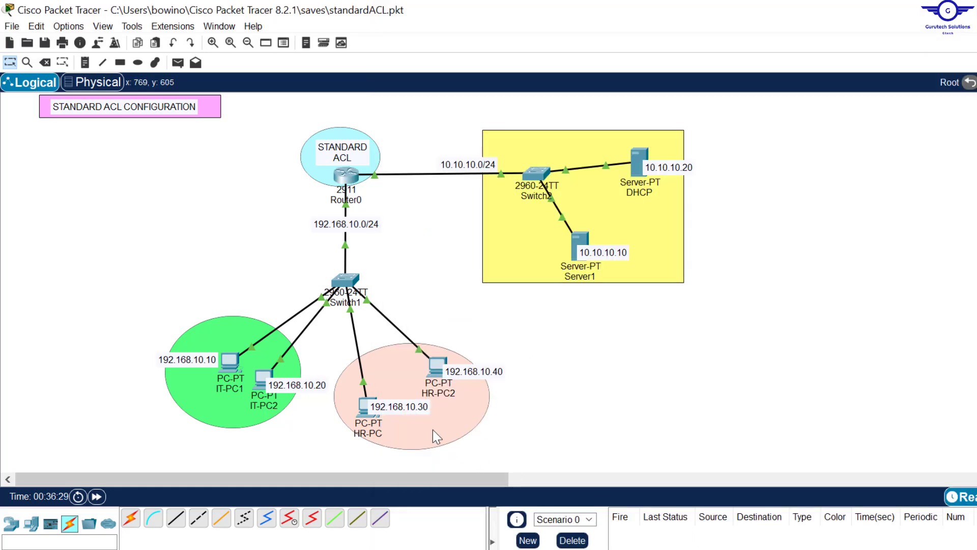
Bring up HR-PC2's command prompt, narrow its window, and place it clear of the PCs and router in the topology.
click(370, 411)
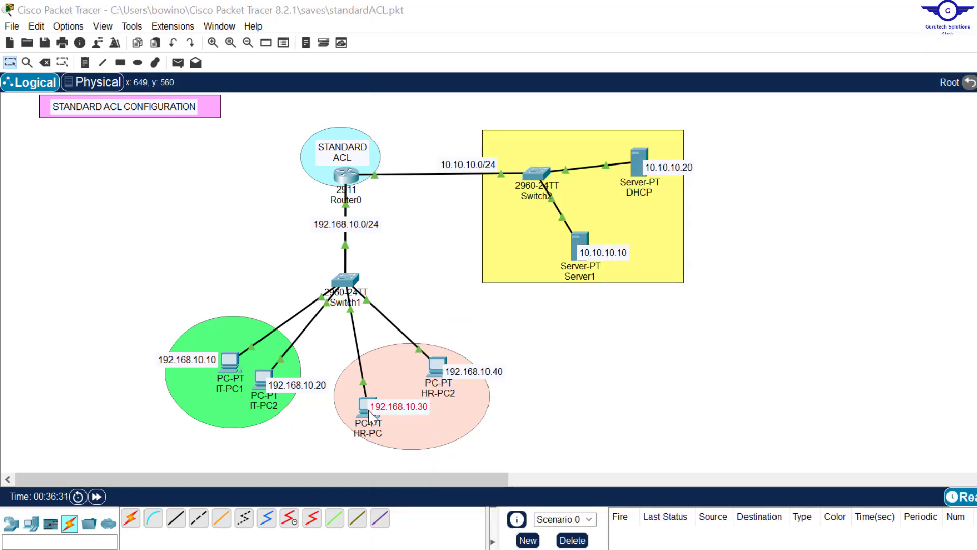
click(807, 478)
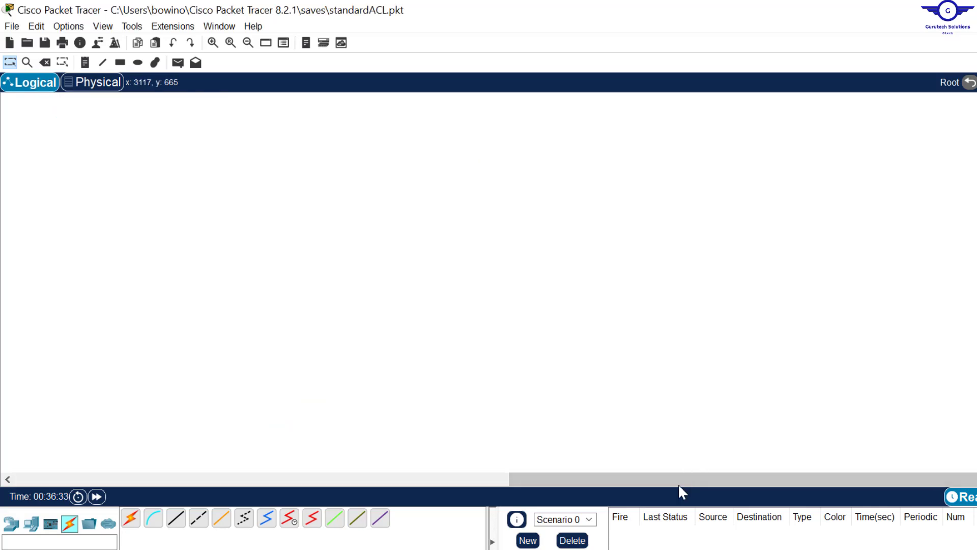
click(466, 480)
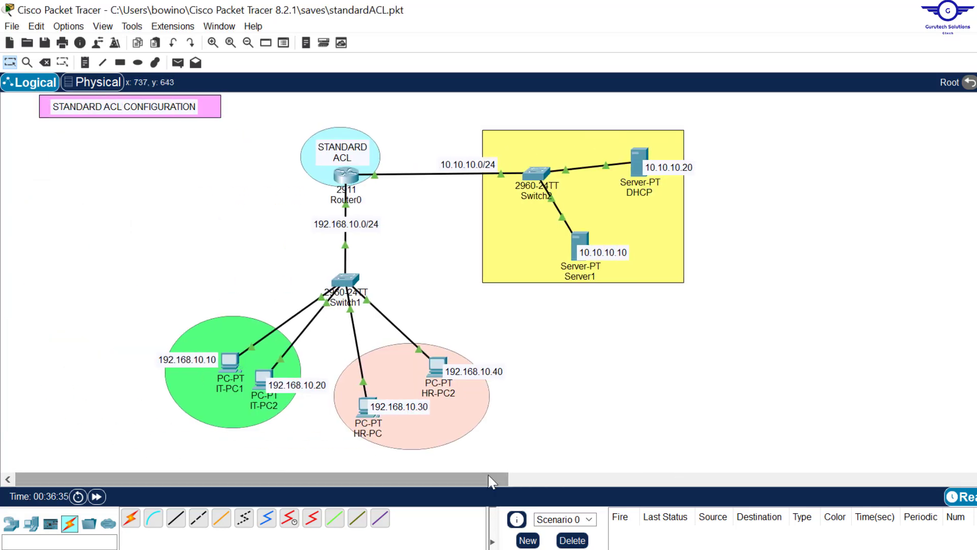
mouse_move(682, 547)
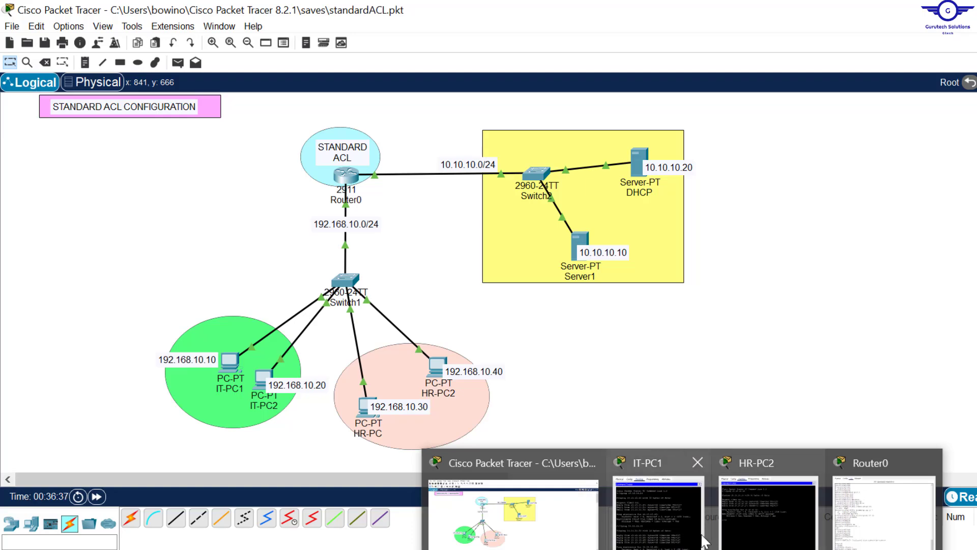
click(754, 528)
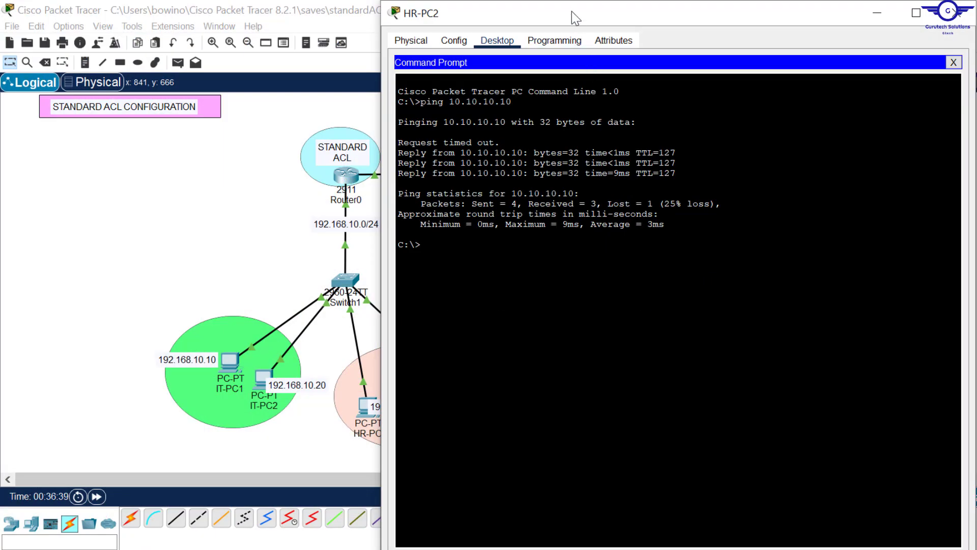
drag(572, 11, 550, 110)
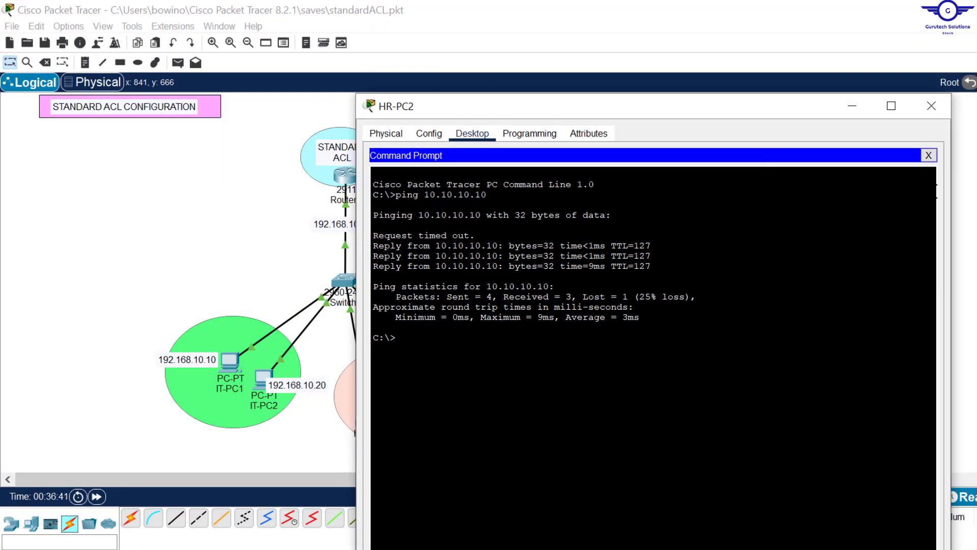
drag(953, 189, 770, 183)
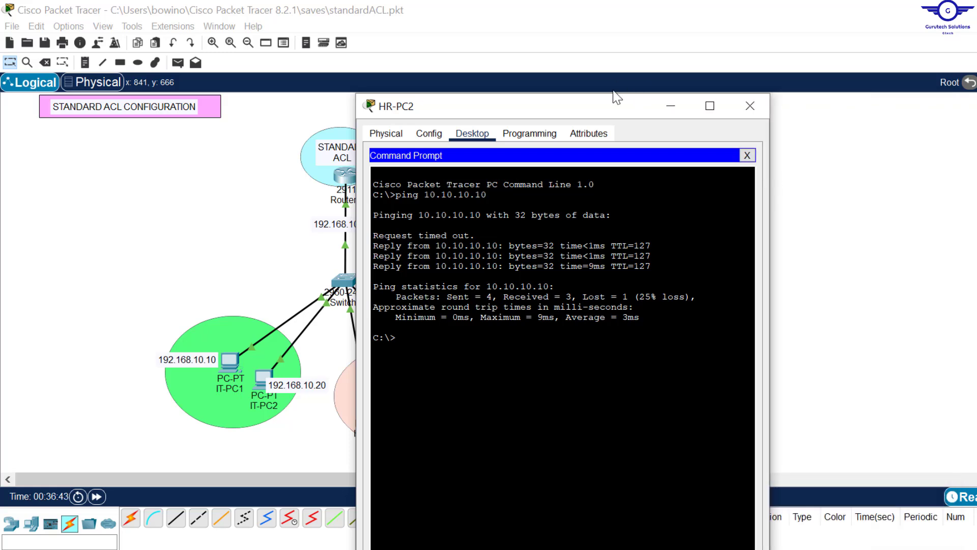
drag(613, 93, 814, 143)
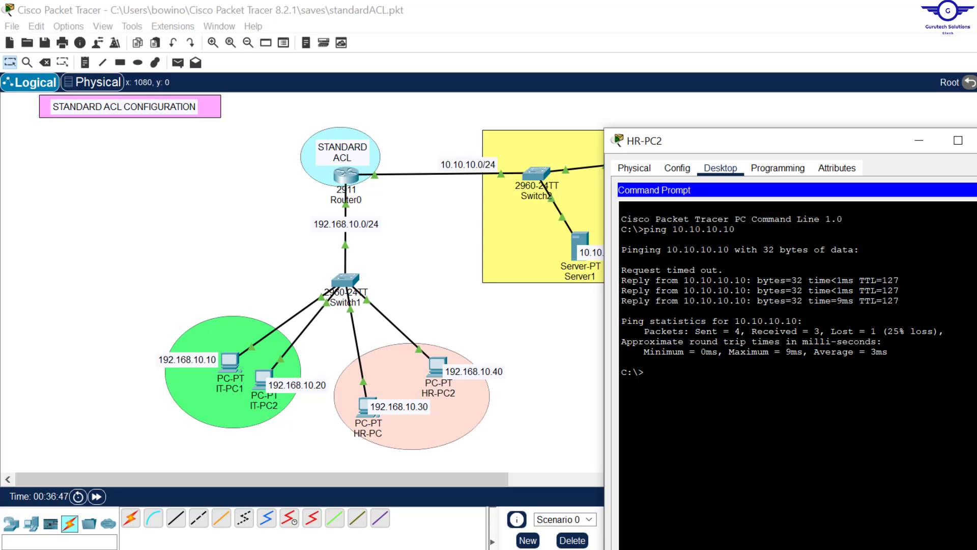
Ping the server 10.10.10.10 again from HR-PC2's command prompt.
key(Return)
key(Return)
key(Up)
key(Return)
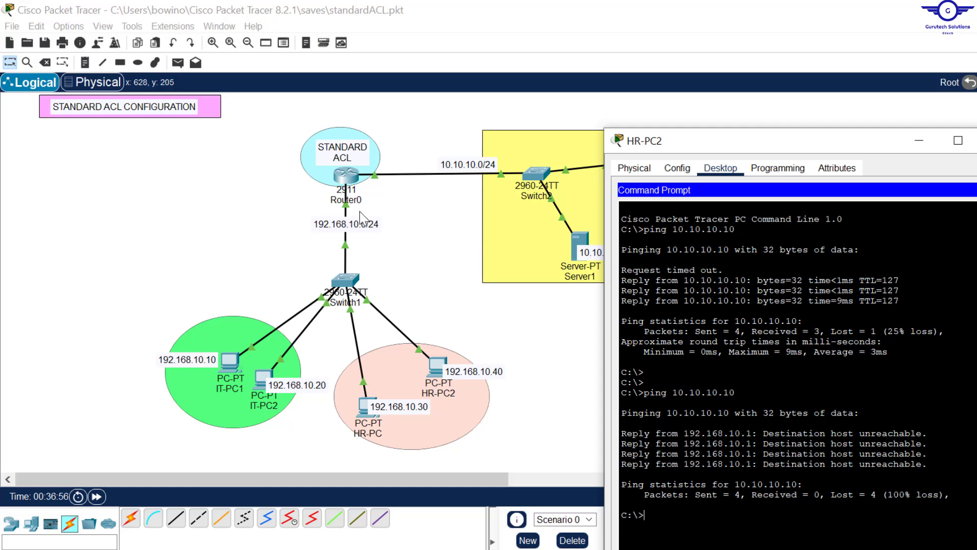
Review the access-group and access-list 10 commands in Router0's command line, including the deny any entry, and return to the topology.
click(347, 175)
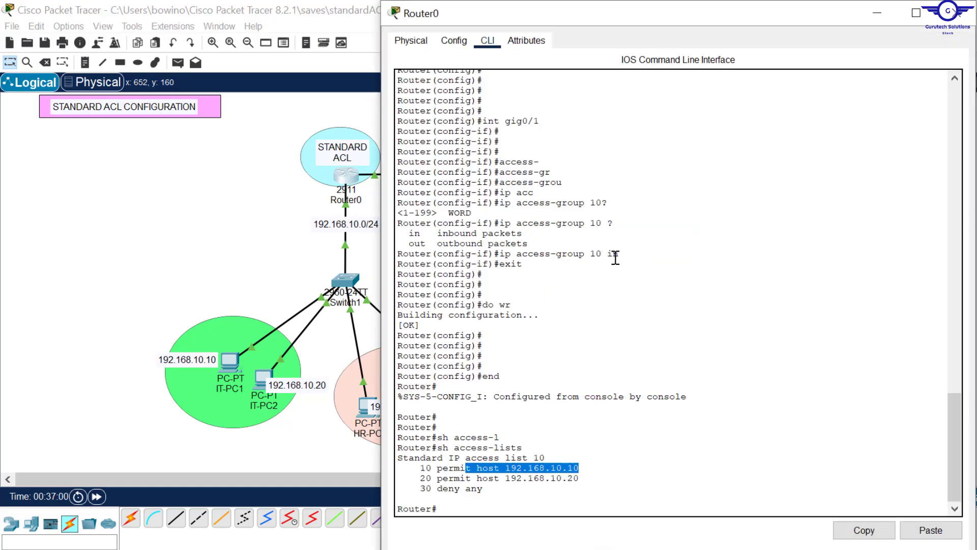
drag(619, 254, 529, 162)
scroll(529, 162, up, 3)
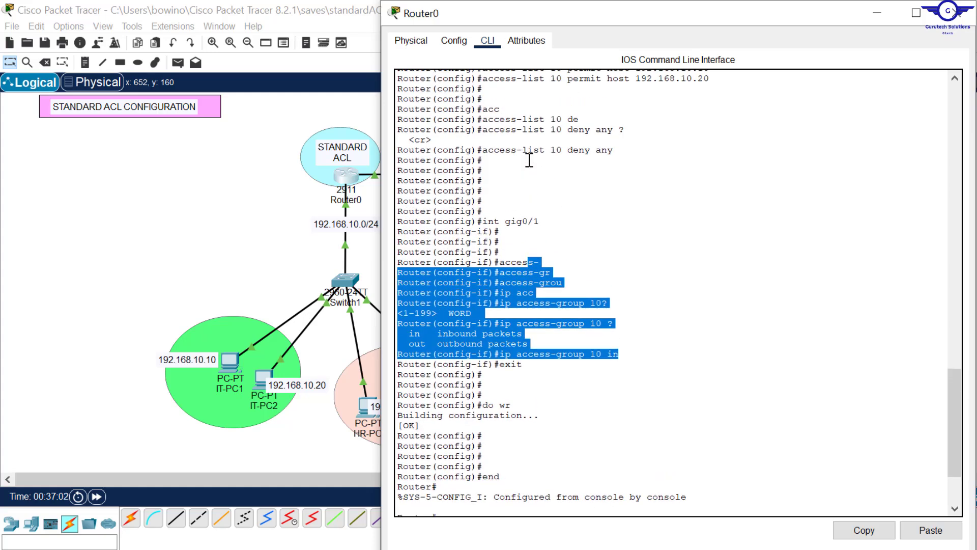
click(625, 150)
drag(613, 149, 485, 99)
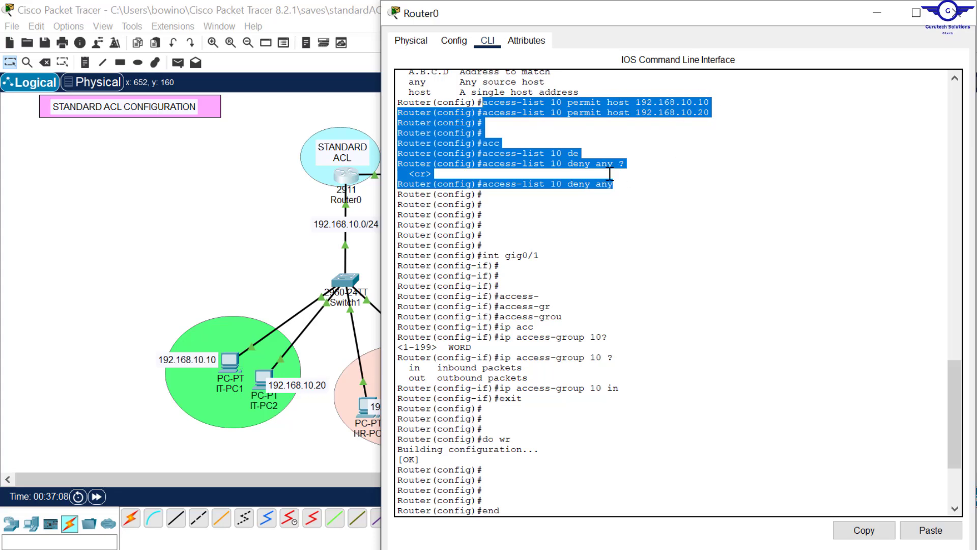
drag(620, 184, 548, 184)
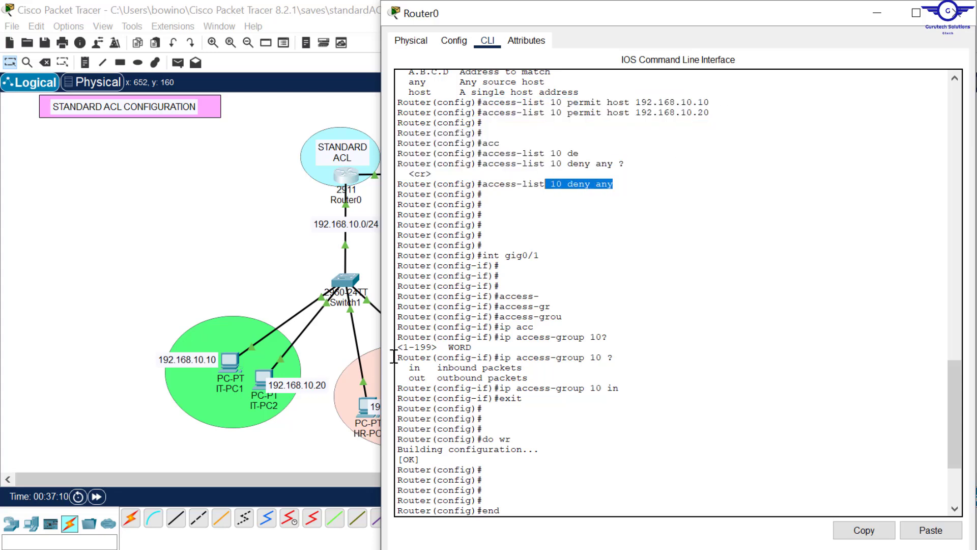
click(338, 356)
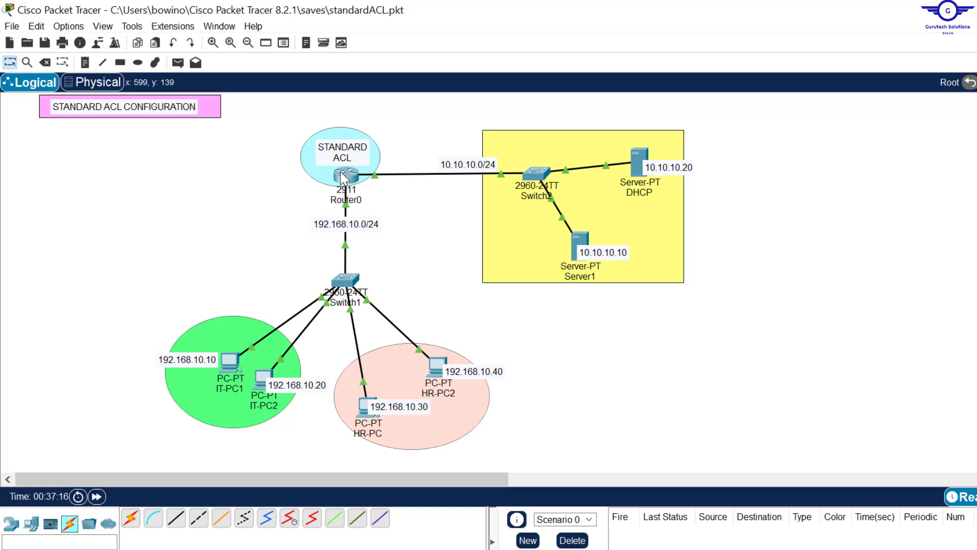
Compare the two permit host entries with the deny any entry of list 10 on Router0, then return to the topology.
mouse_move(341, 176)
click(347, 179)
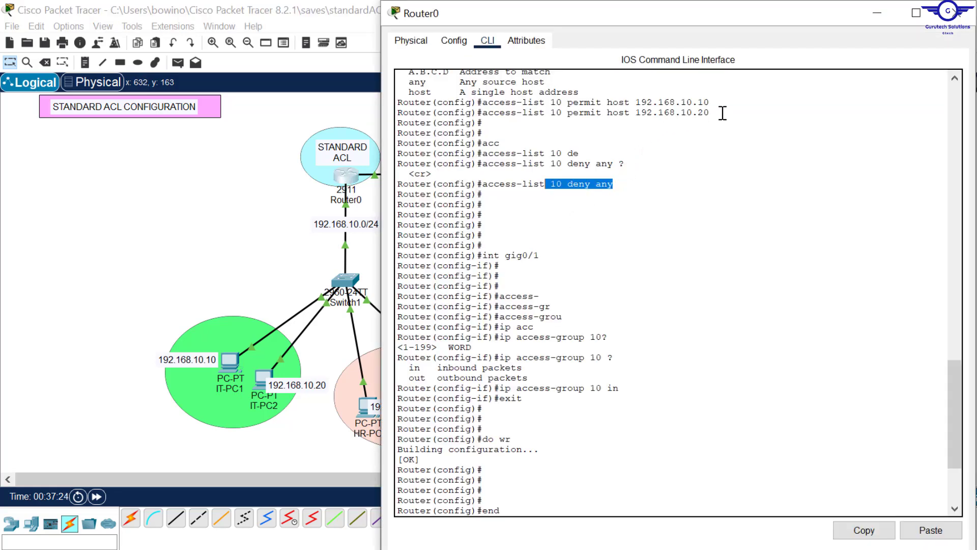
drag(723, 113, 637, 108)
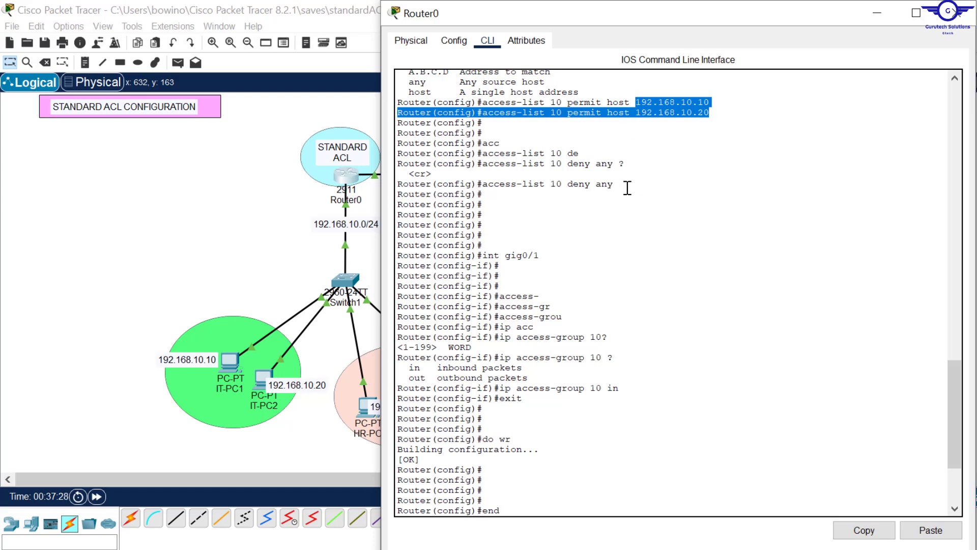
drag(617, 185, 489, 188)
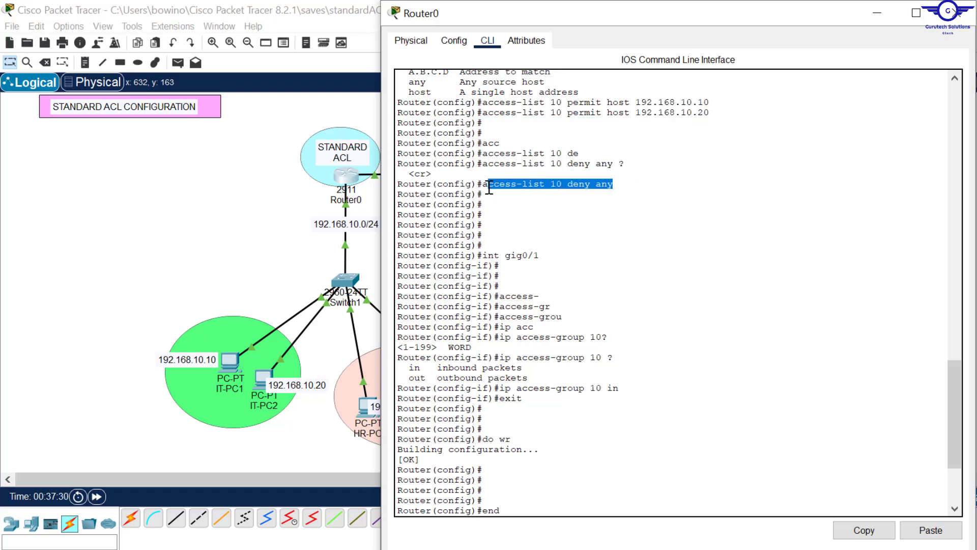
click(257, 227)
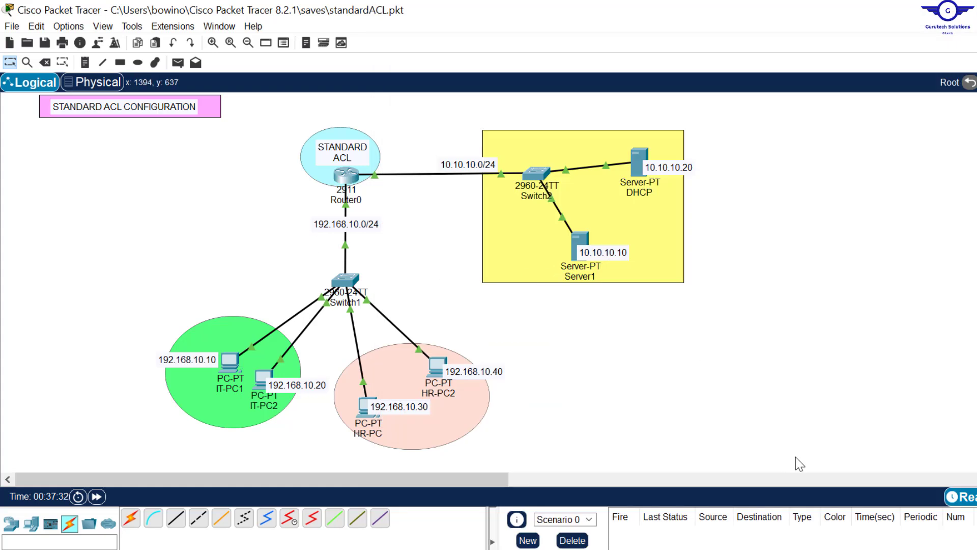